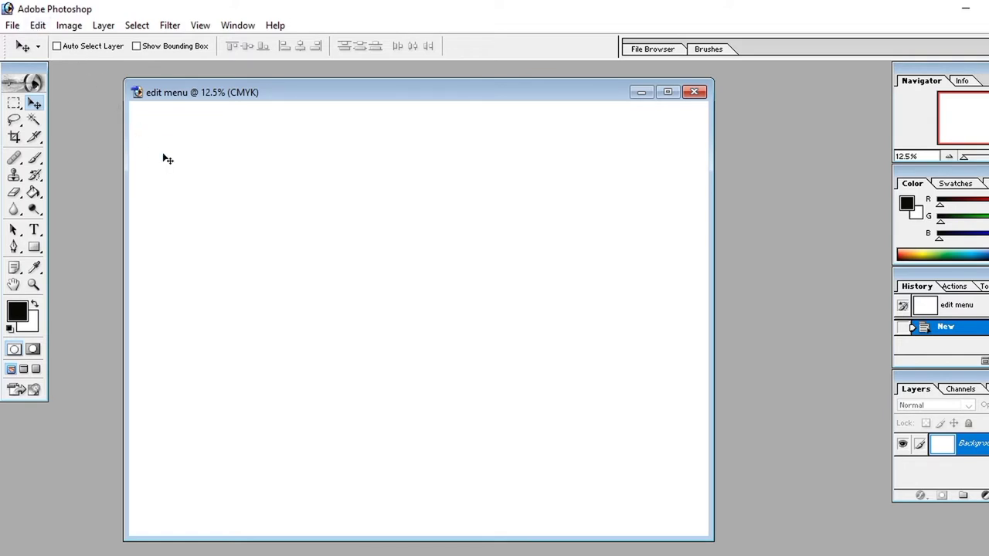
Open the Edit menu and close it without choosing a command.
click(40, 28)
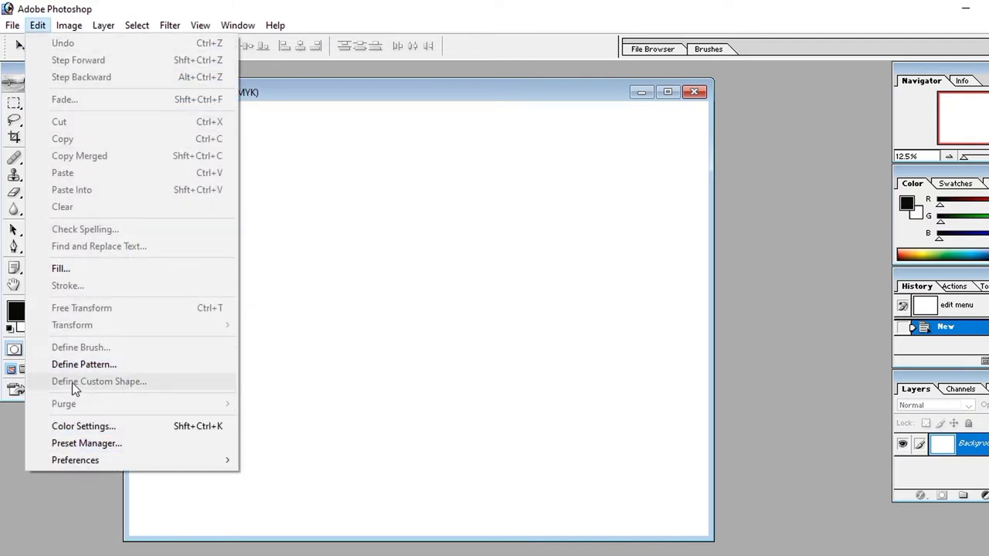
click(289, 243)
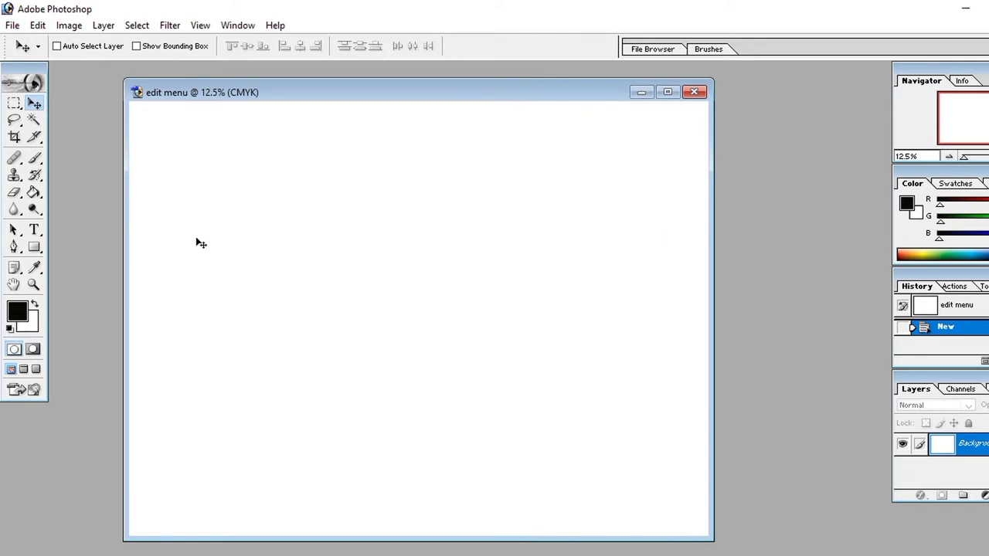
Add 'learn skills' near the canvas top left and set it to 60 pt.
click(34, 229)
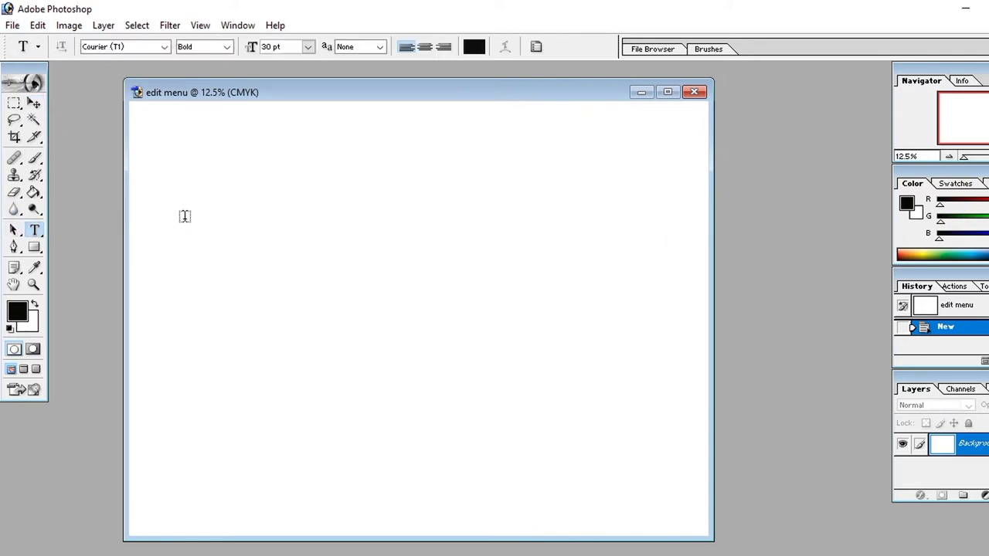
click(185, 216)
text(learn skills)
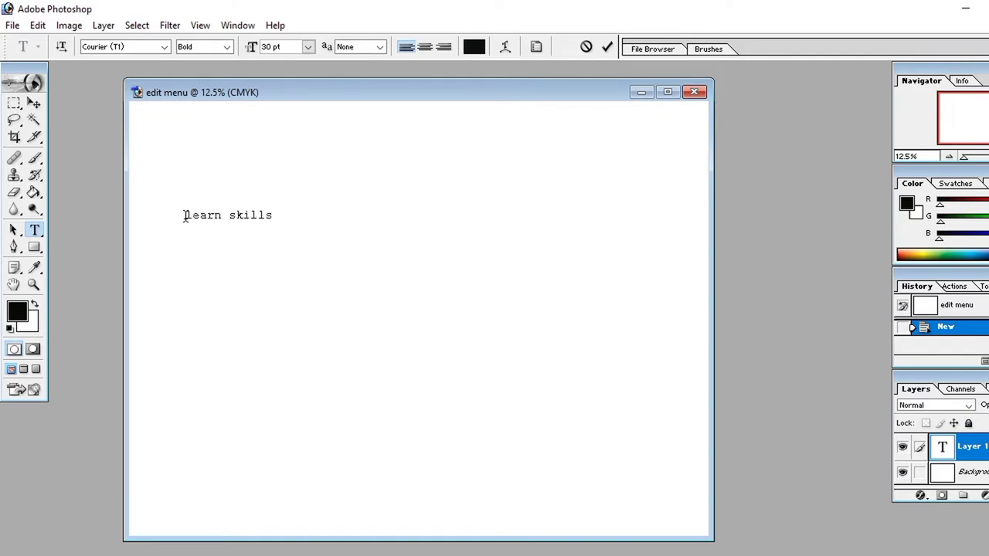
key(ctrl+a)
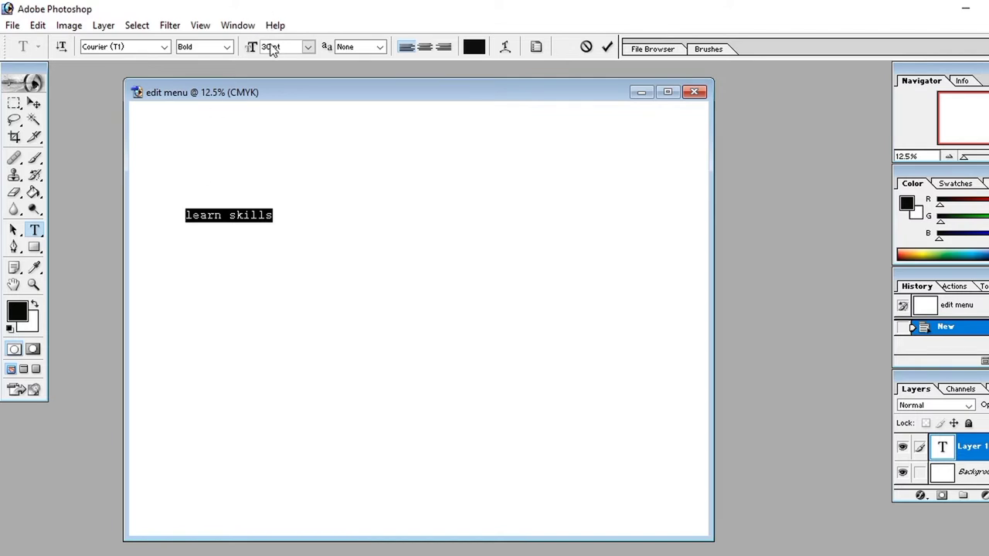
double_click(271, 48)
text(1)
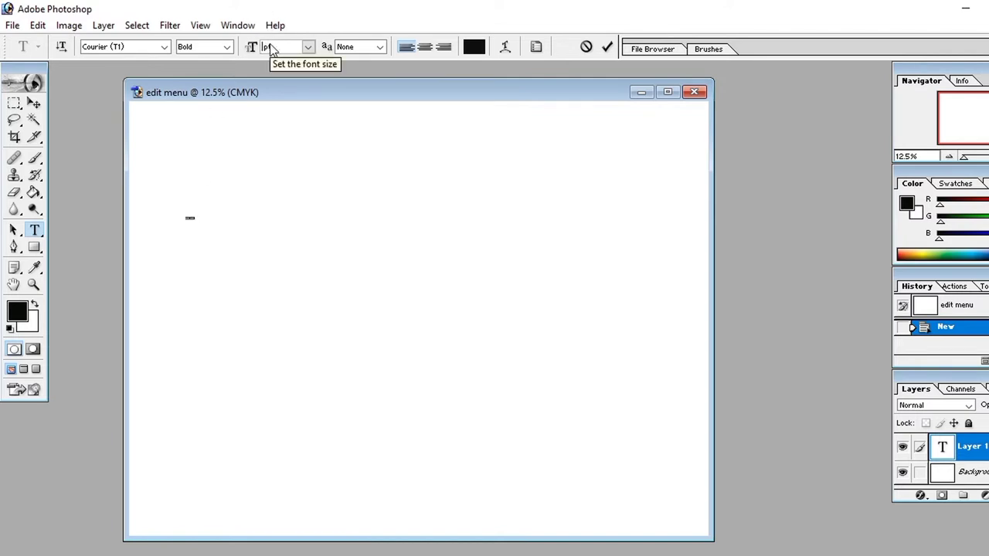
text(0)
key(Return)
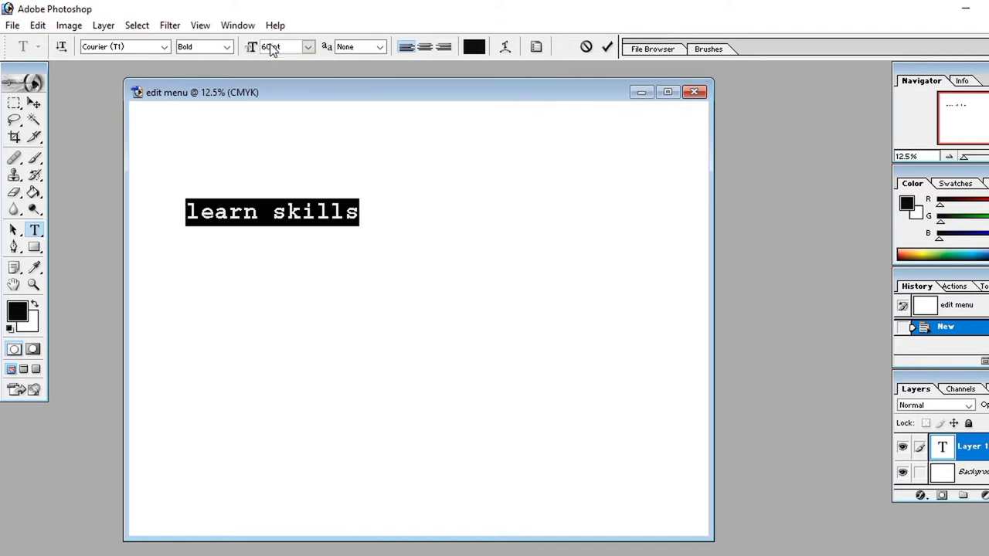
click(258, 210)
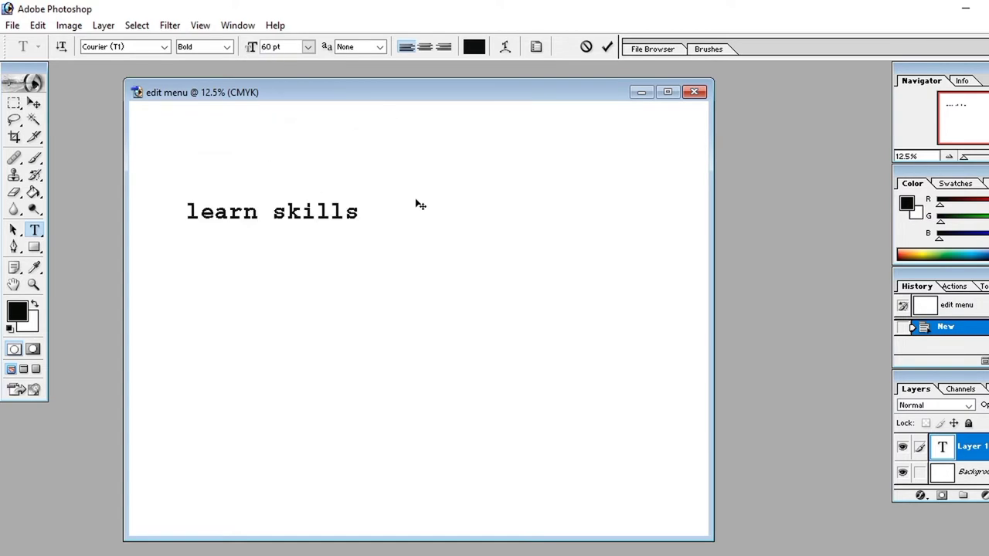
click(38, 24)
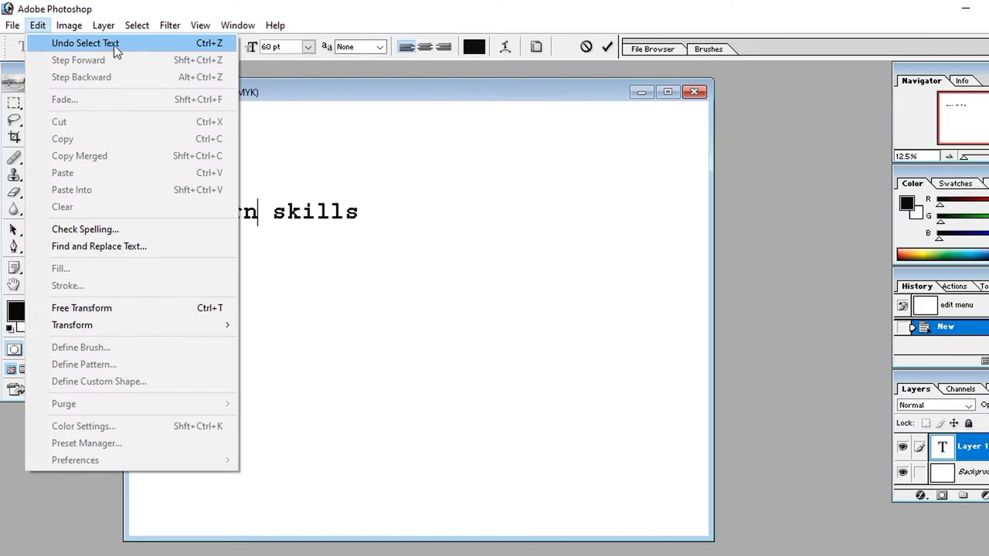
key(Escape)
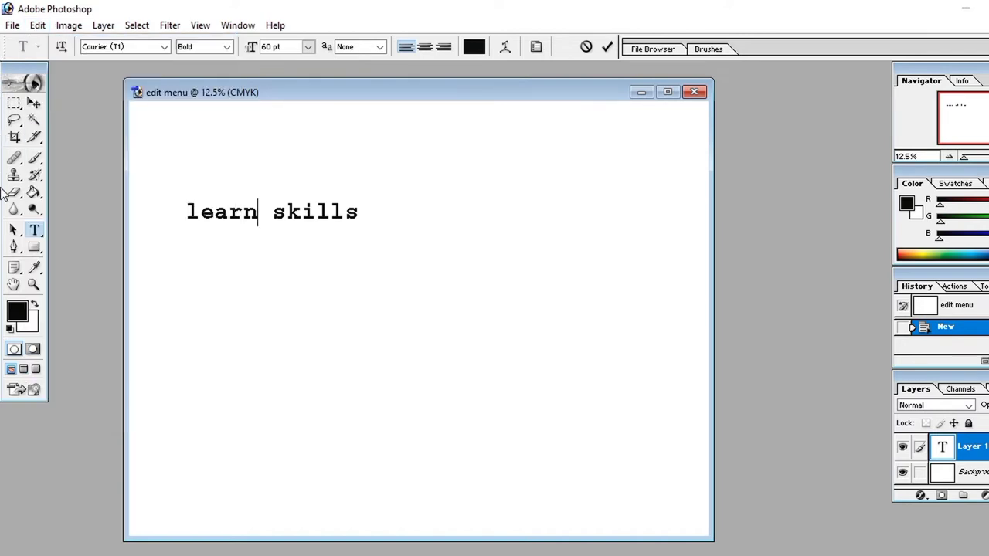
click(37, 28)
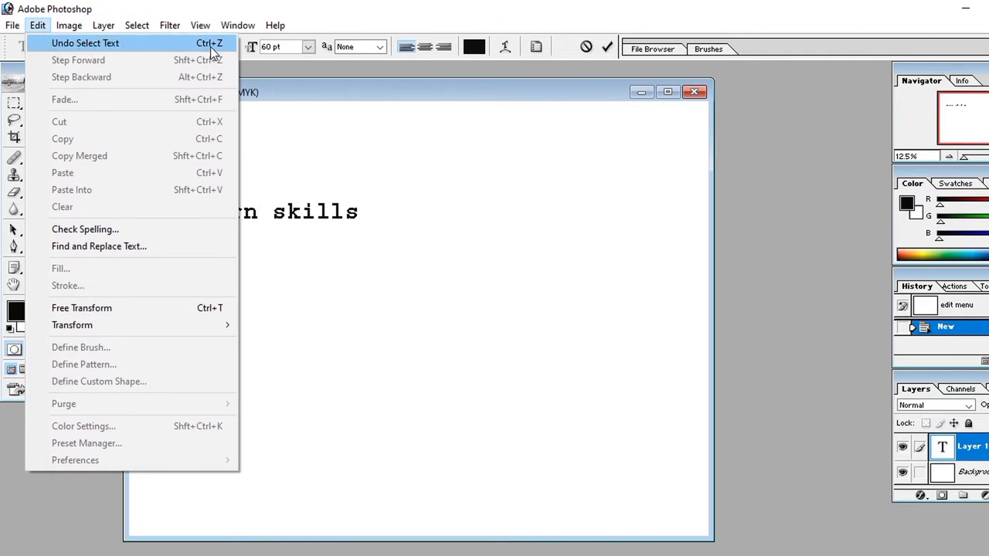
click(286, 269)
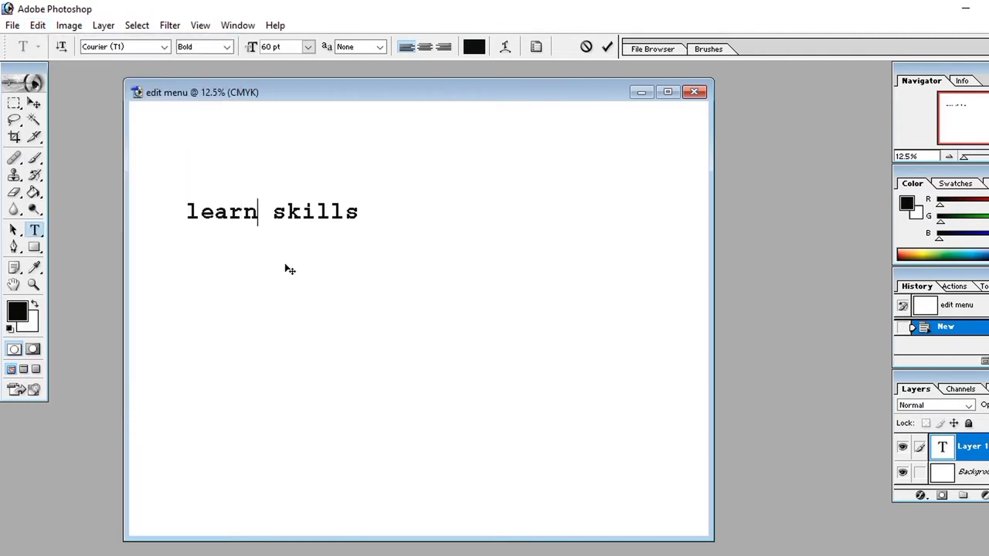
key(ctrl+a)
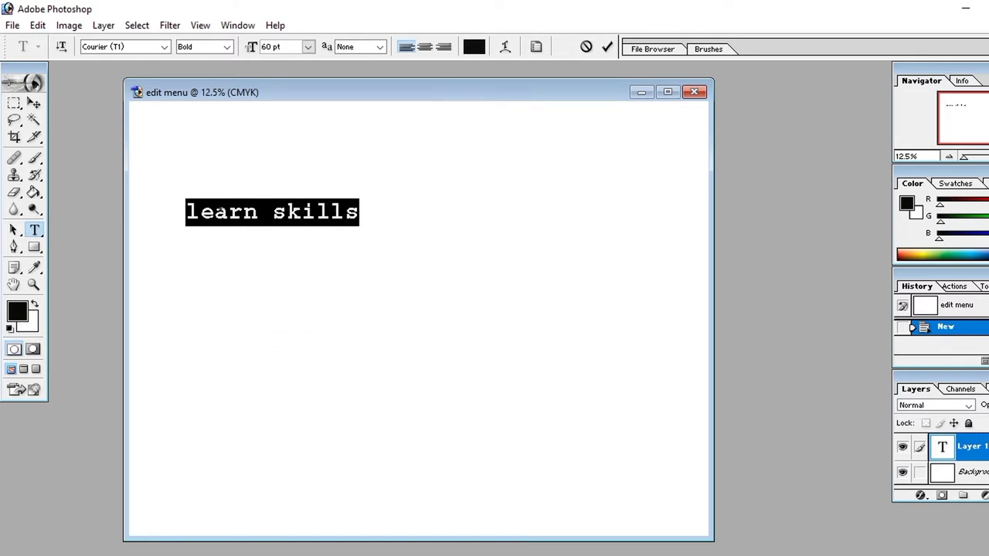
click(37, 25)
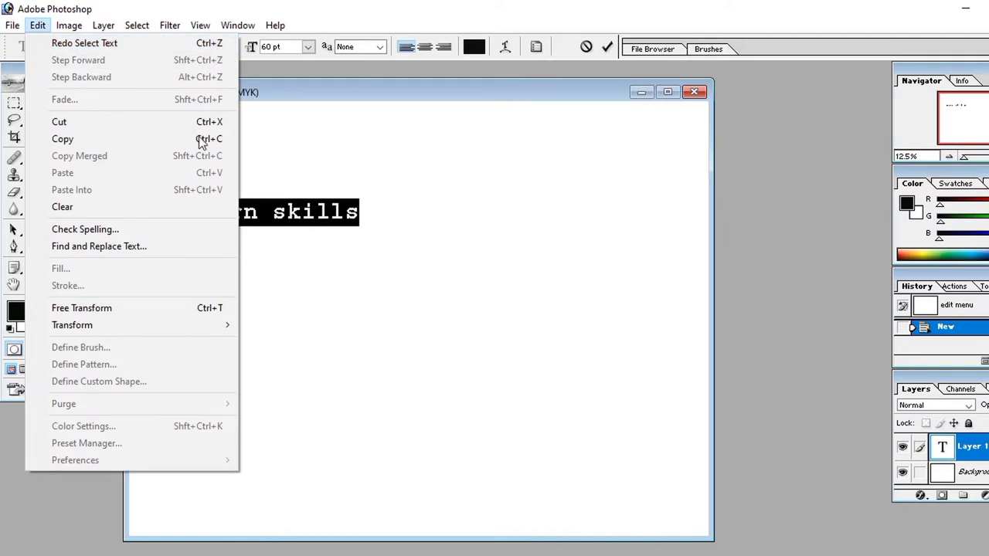
click(374, 292)
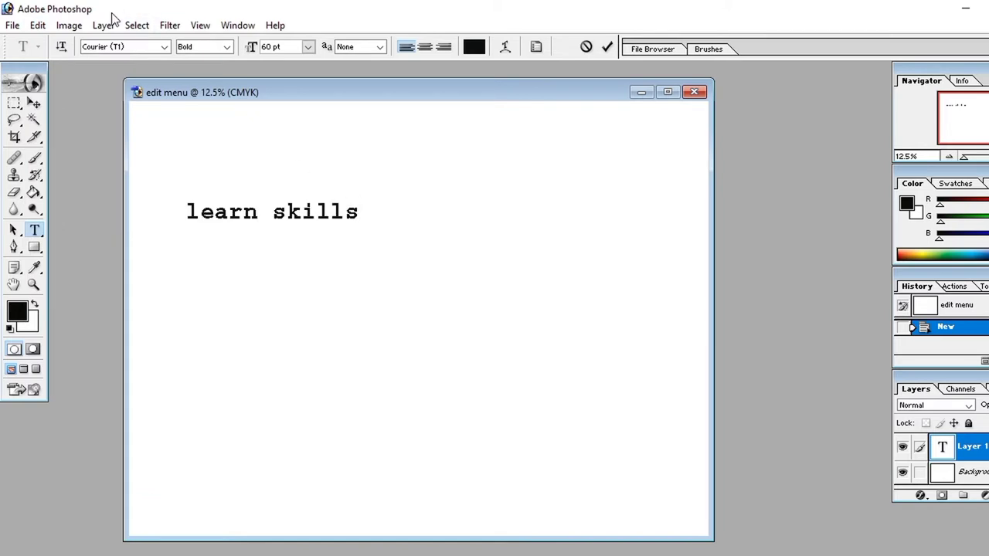
click(38, 25)
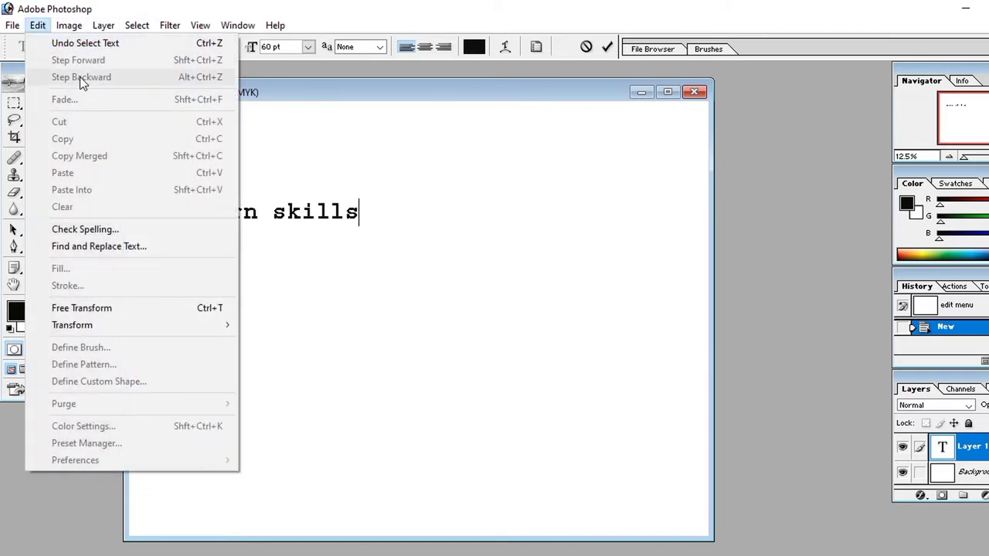
click(312, 184)
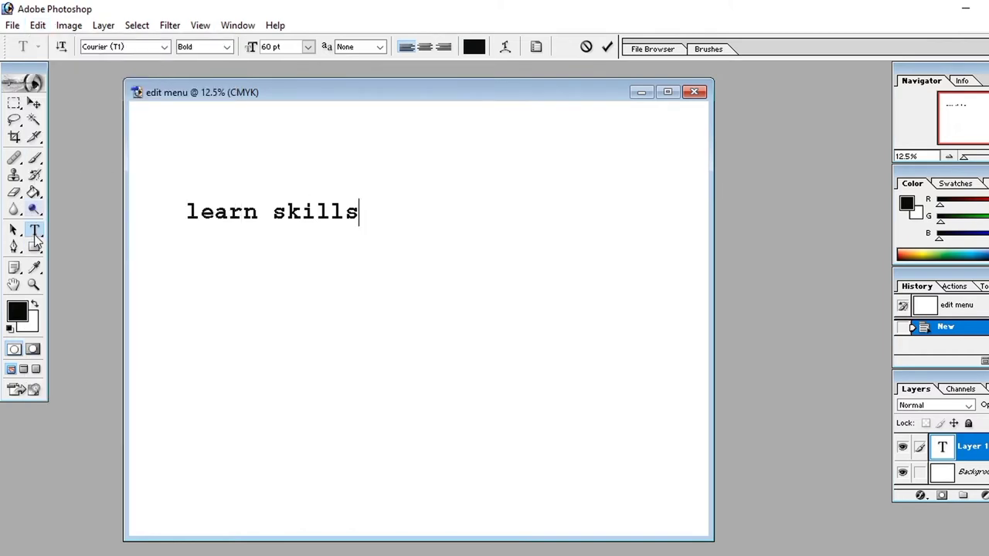
Draw two black squares below the text and move the second beside the first.
click(34, 248)
drag(176, 280, 248, 340)
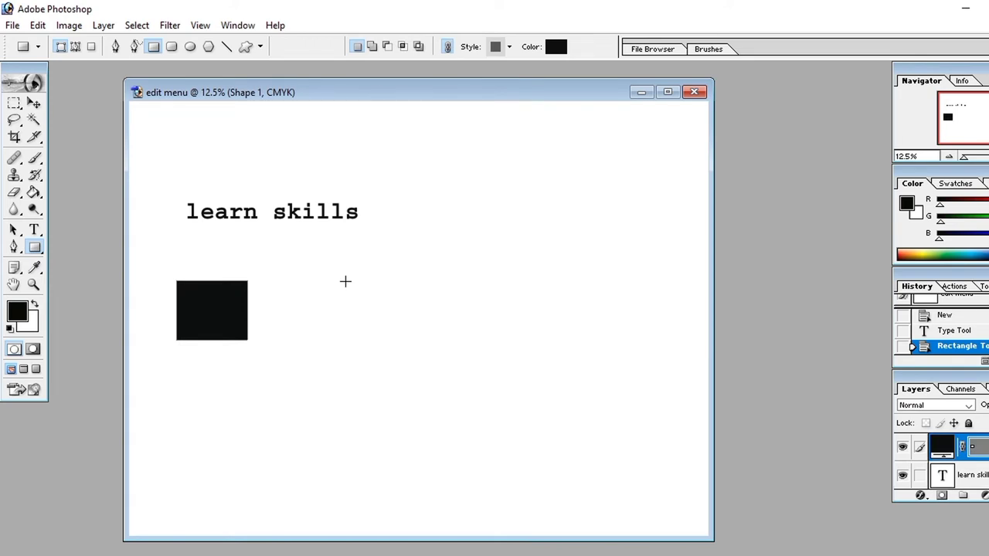
drag(345, 281, 412, 347)
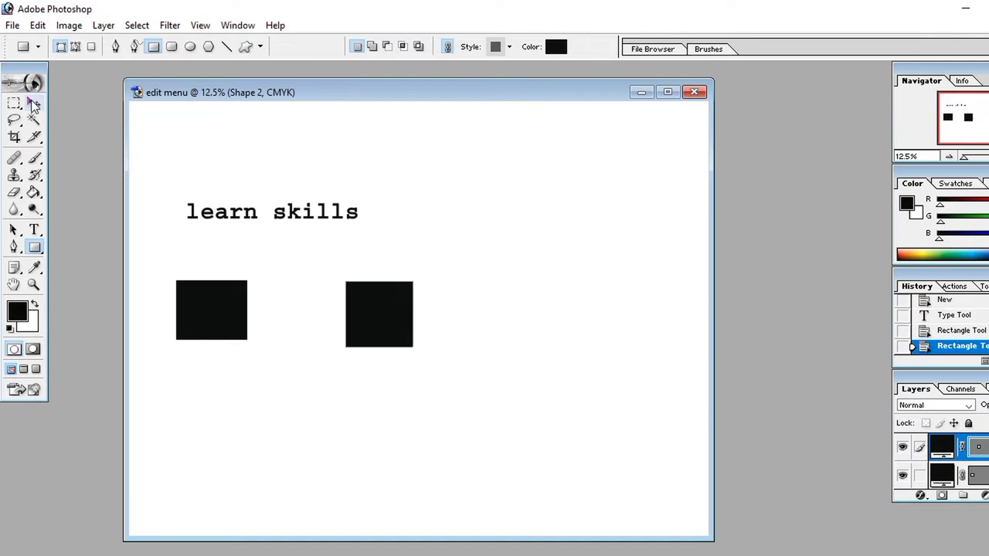
click(33, 103)
drag(382, 325, 307, 320)
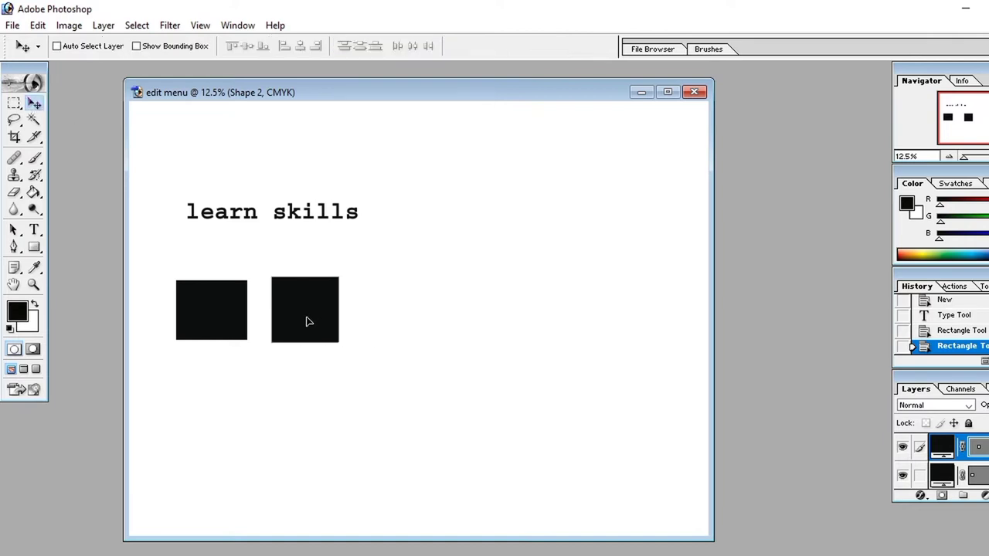
click(37, 26)
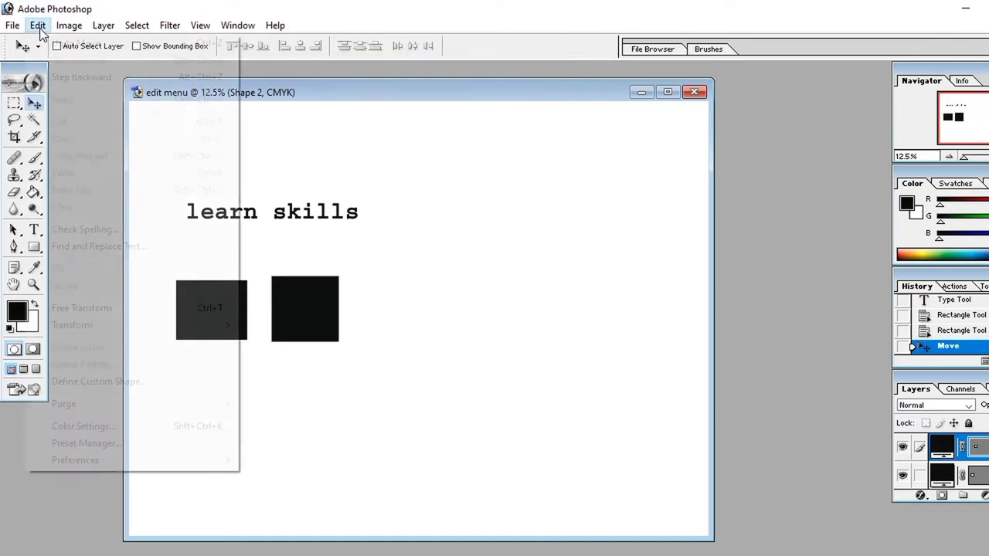
click(59, 78)
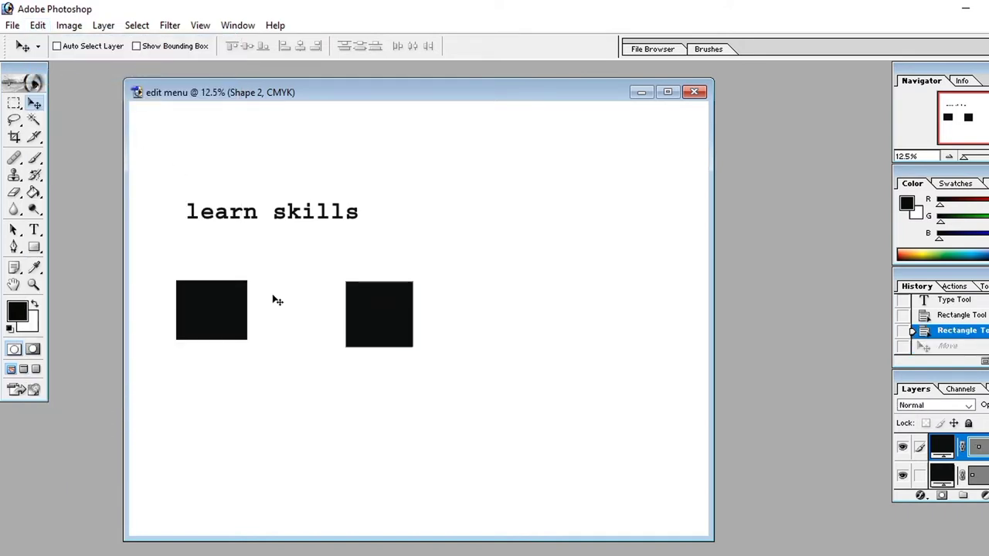
click(37, 26)
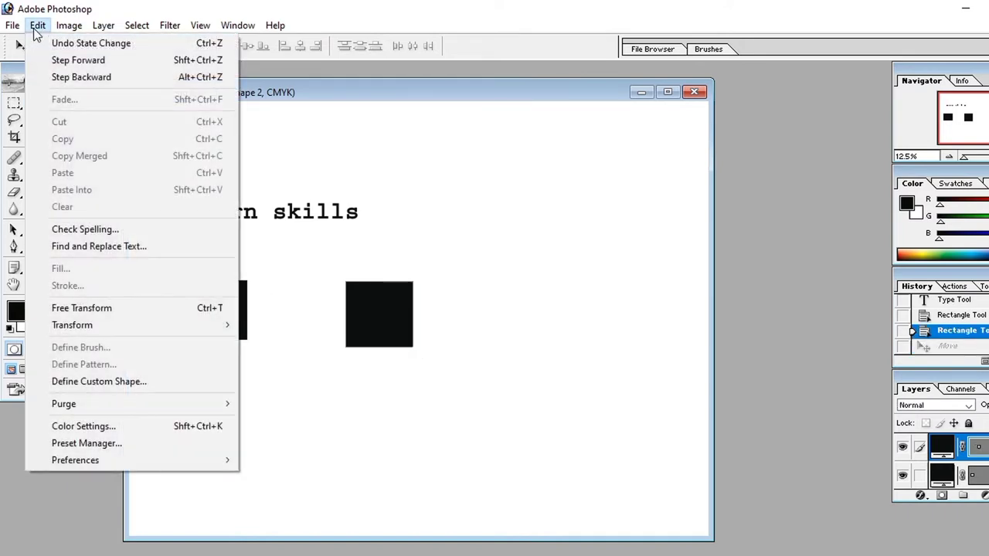
click(78, 61)
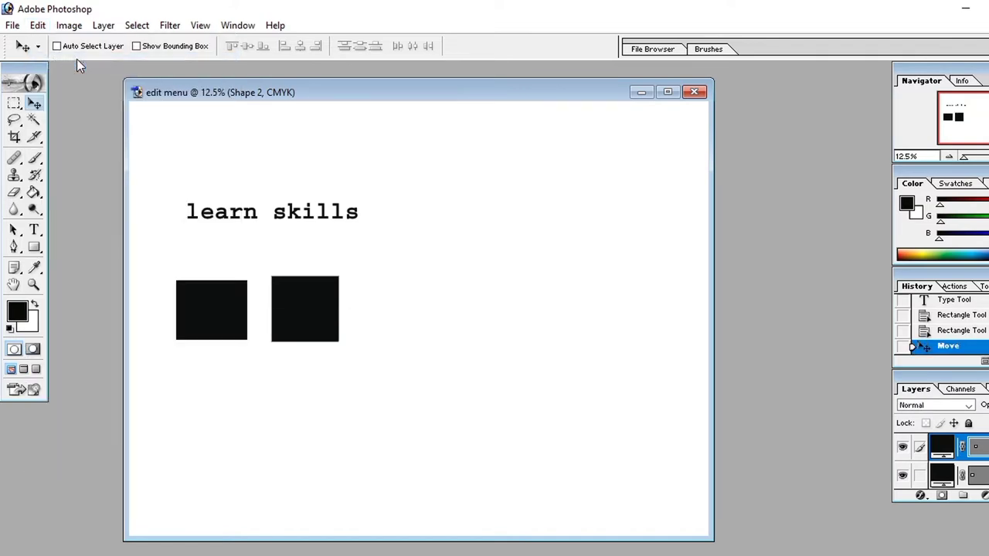
click(36, 26)
mouse_move(69, 25)
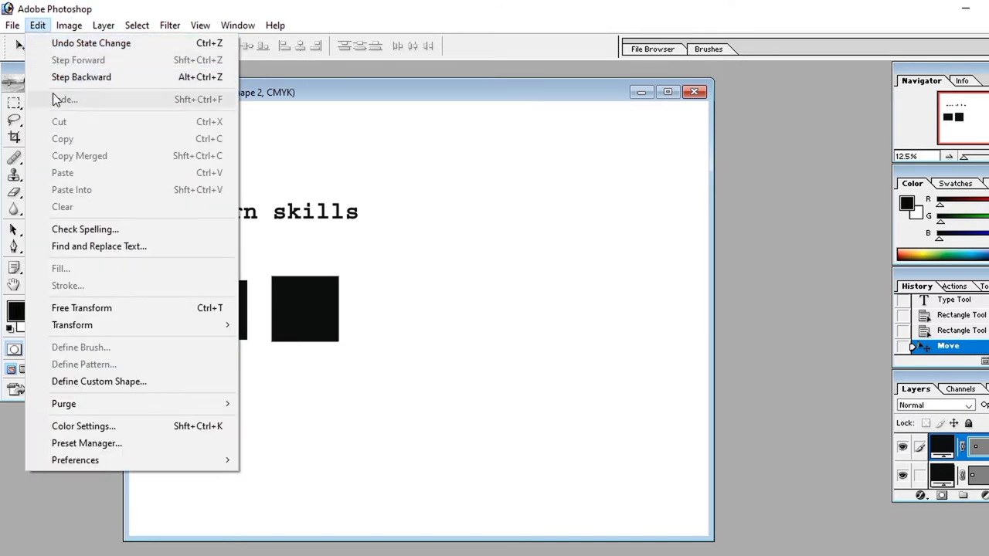
click(380, 260)
Draw a trial rectangular selection right of the squares, then deselect it.
drag(15, 103, 89, 115)
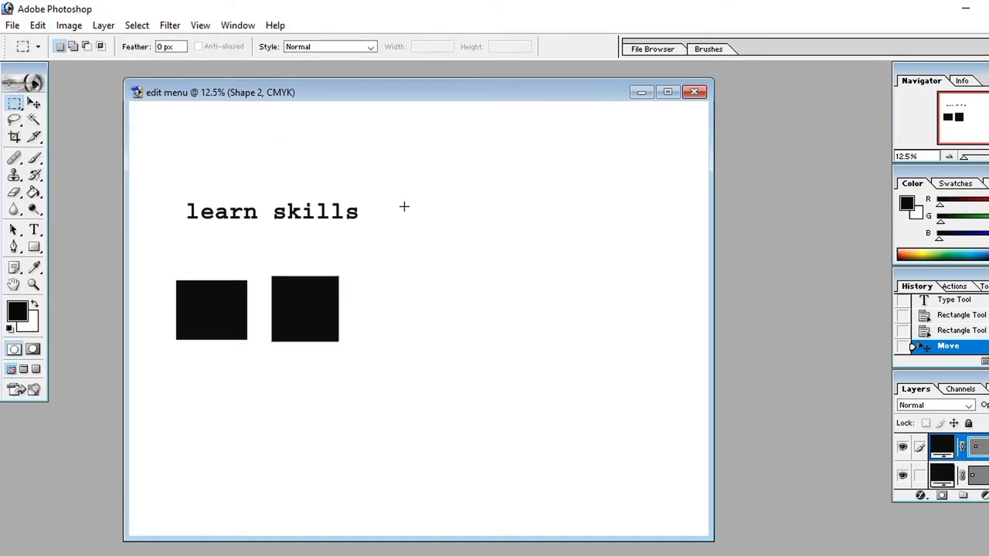
drag(403, 206, 568, 357)
key(ctrl+d)
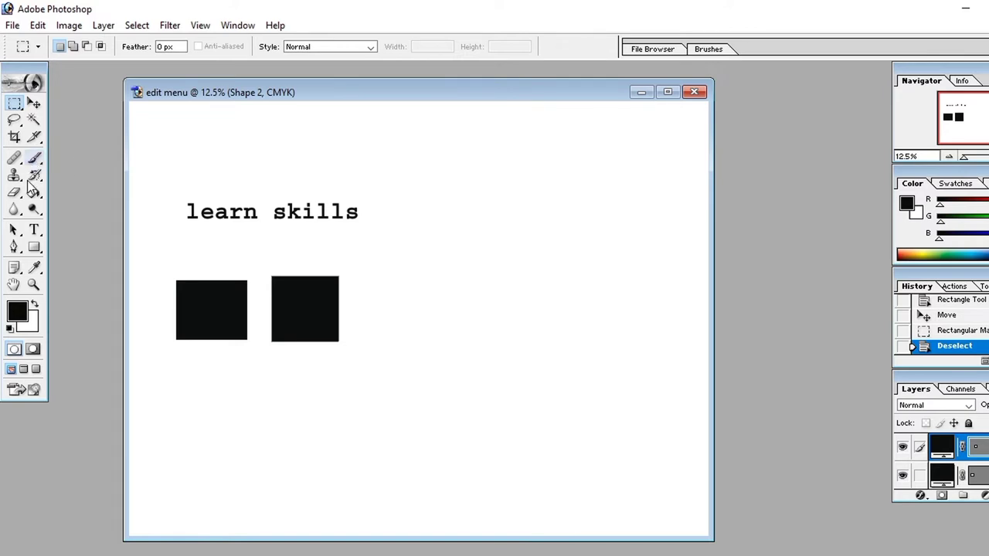
Set the foreground colour to bright green 59B516 and select the Paint Bucket.
click(34, 267)
click(26, 315)
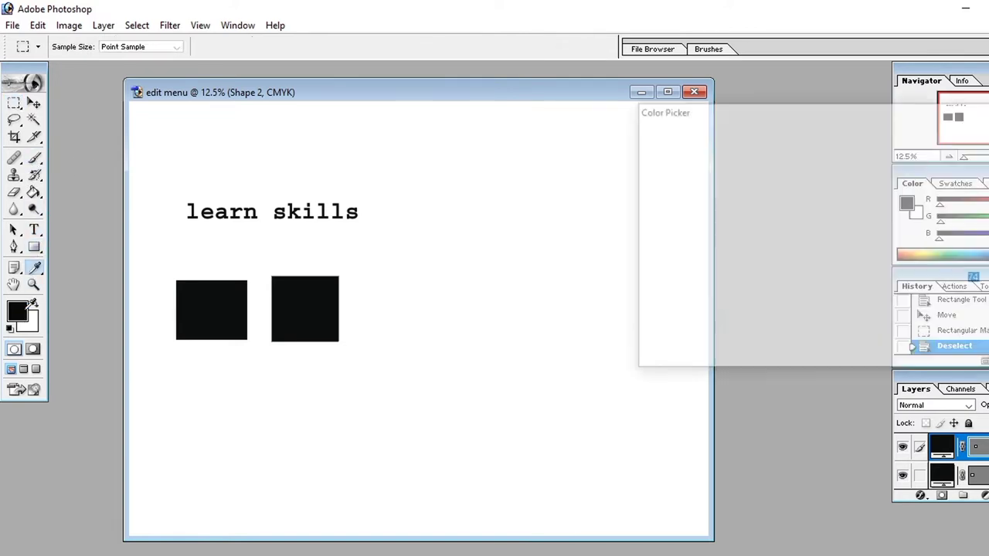
click(817, 203)
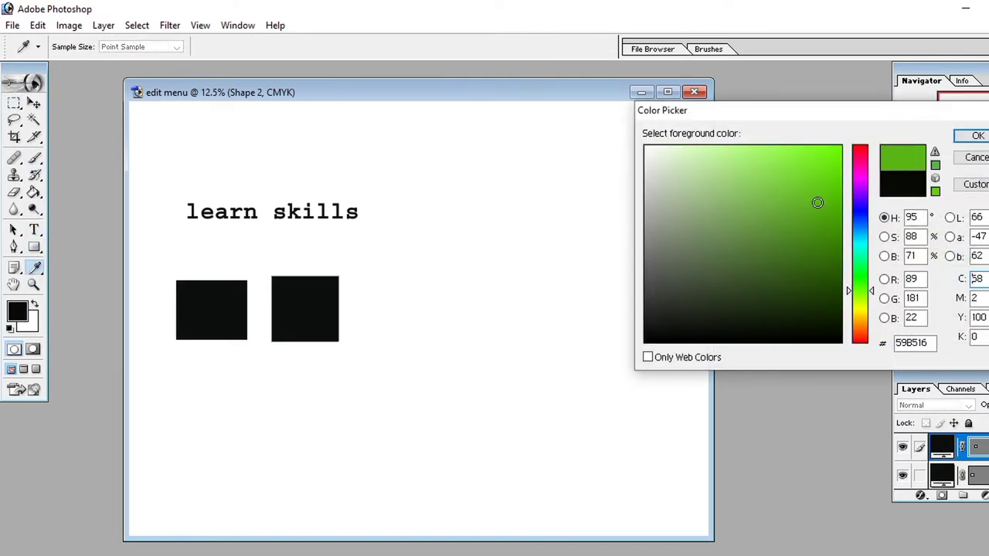
key(Return)
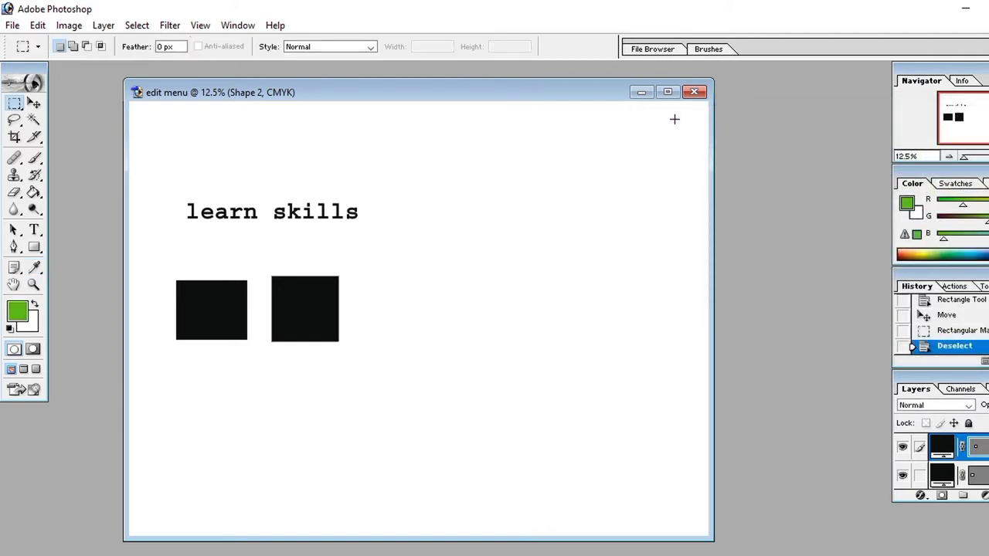
click(35, 193)
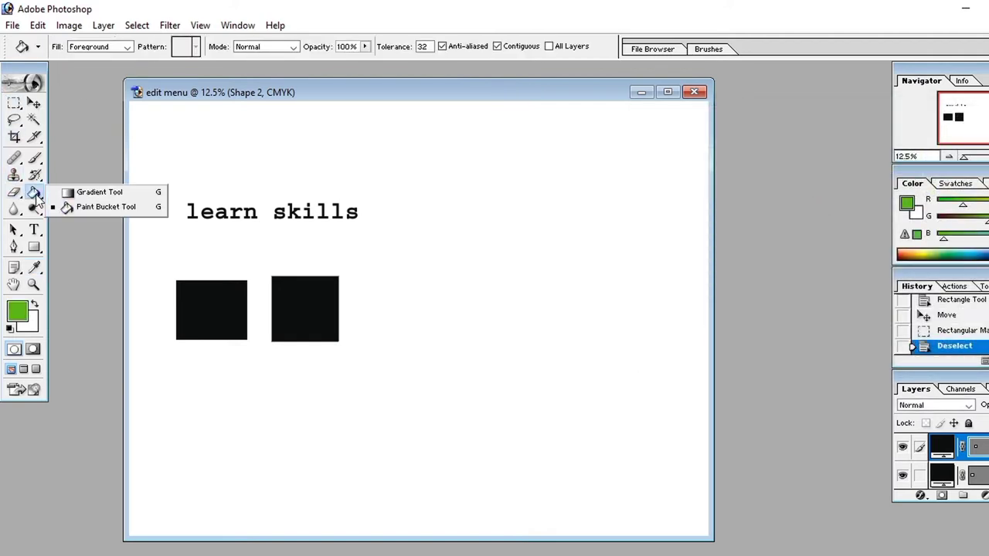
click(54, 205)
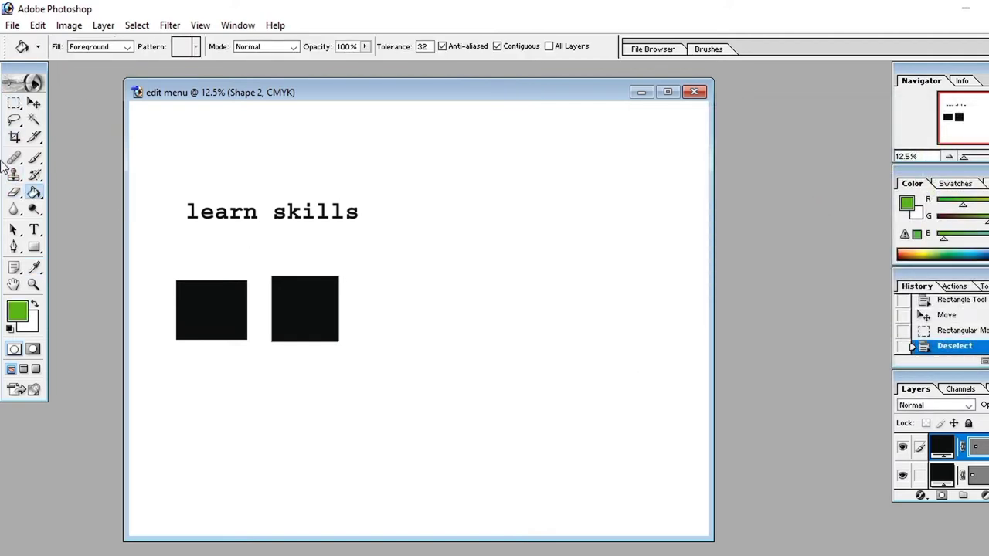
click(14, 103)
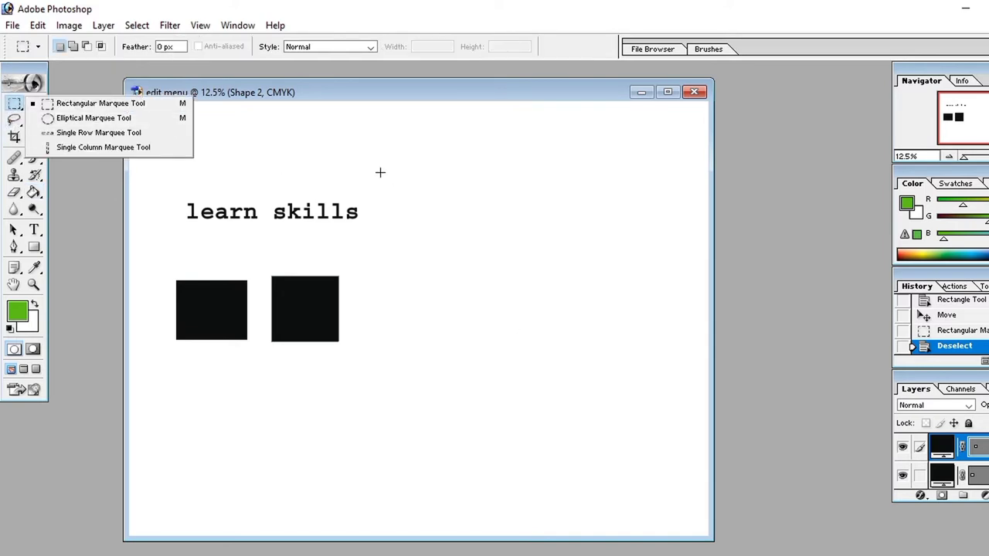
Fill a tall rectangular selection right of the text with green on new Layer 1.
drag(379, 172, 491, 324)
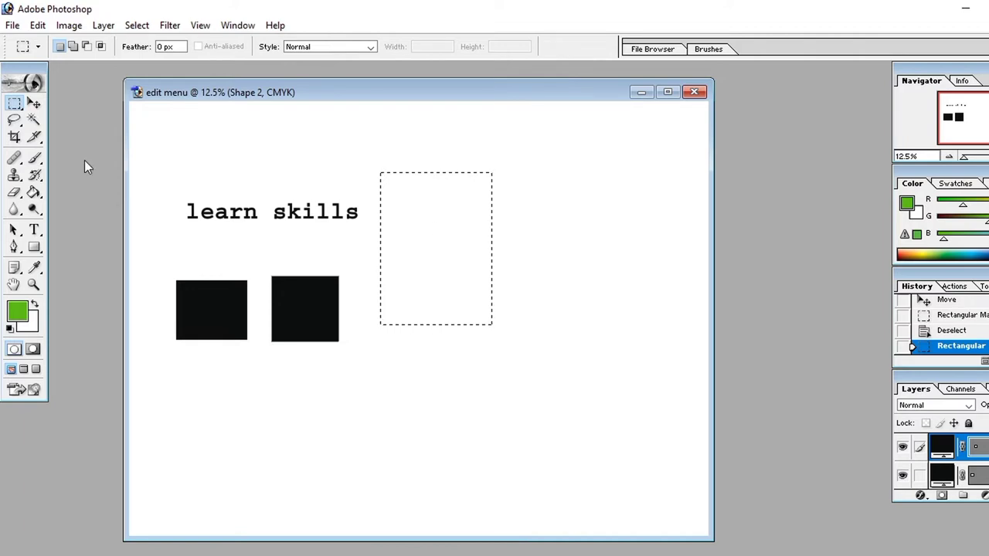
drag(34, 192, 60, 211)
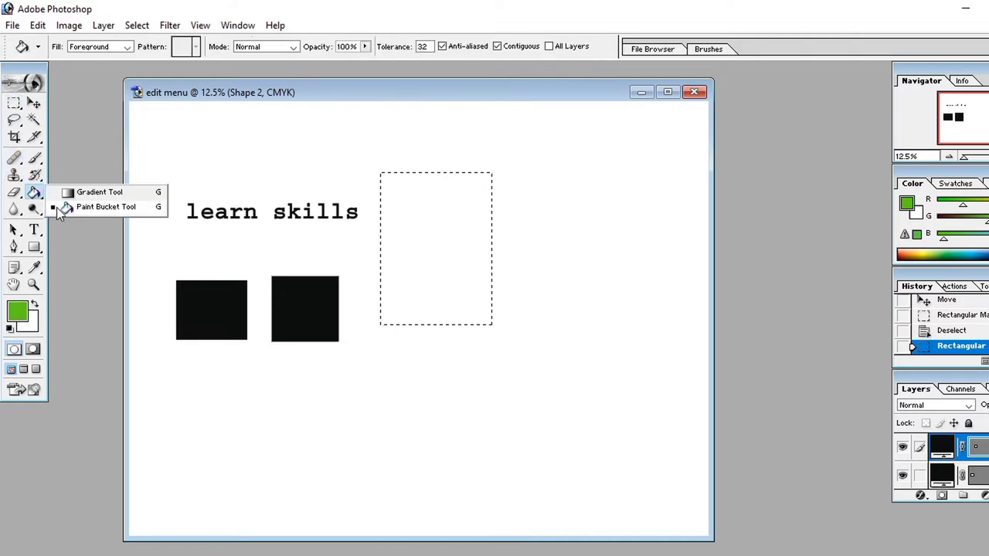
click(62, 208)
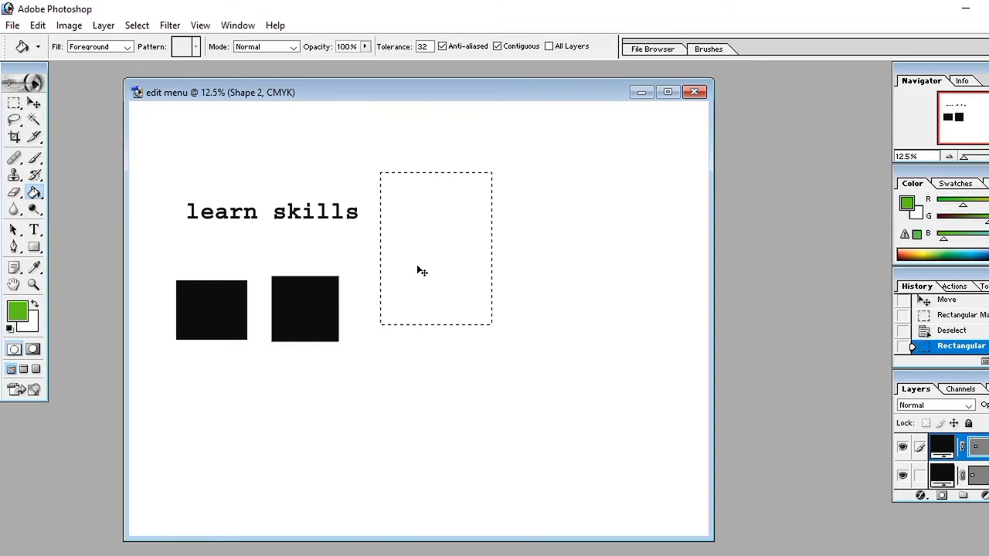
key(ctrl+shift+n)
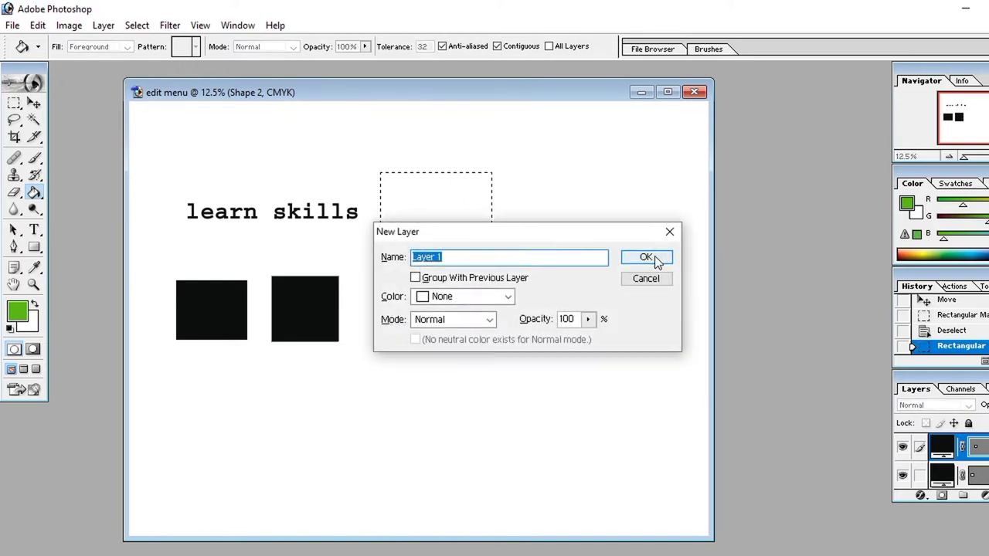
click(655, 261)
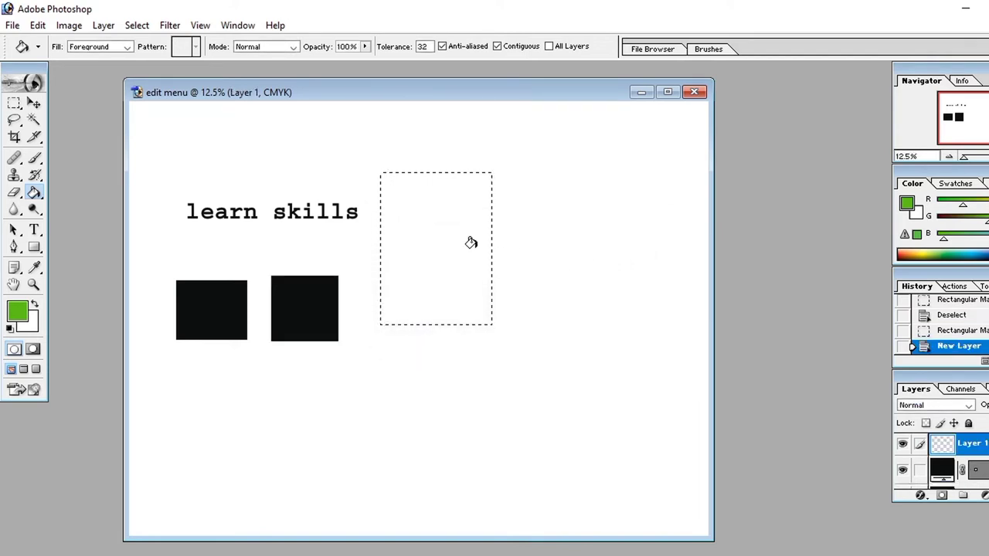
click(467, 246)
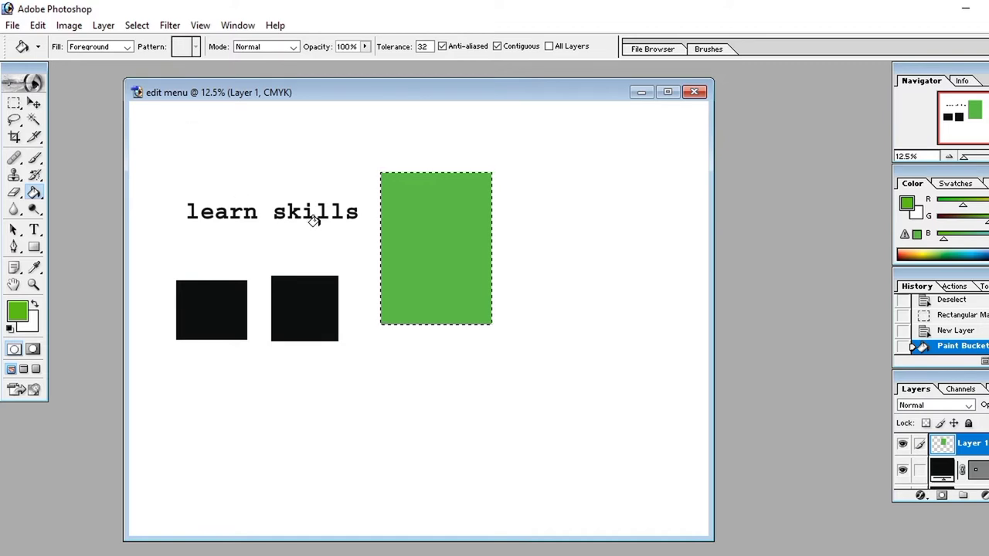
click(37, 25)
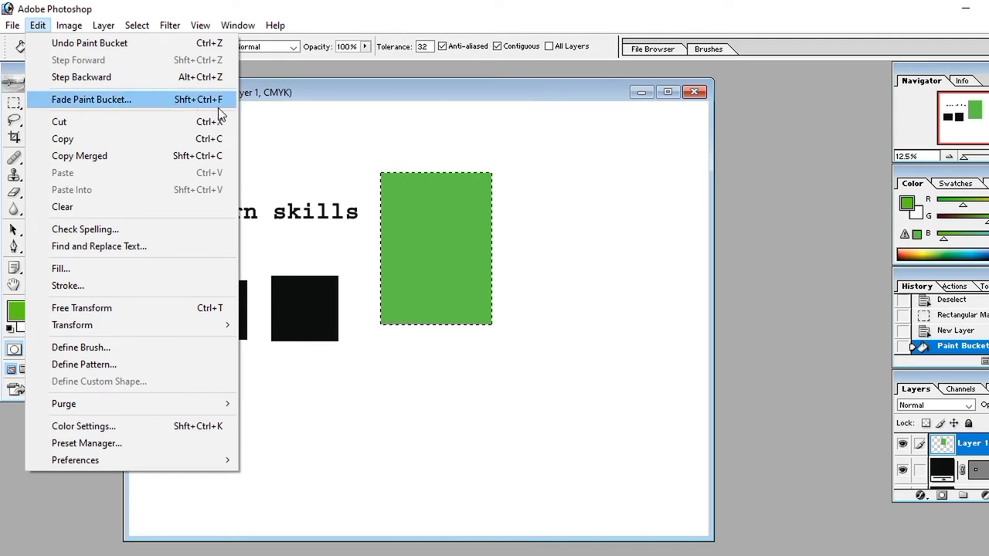
click(356, 250)
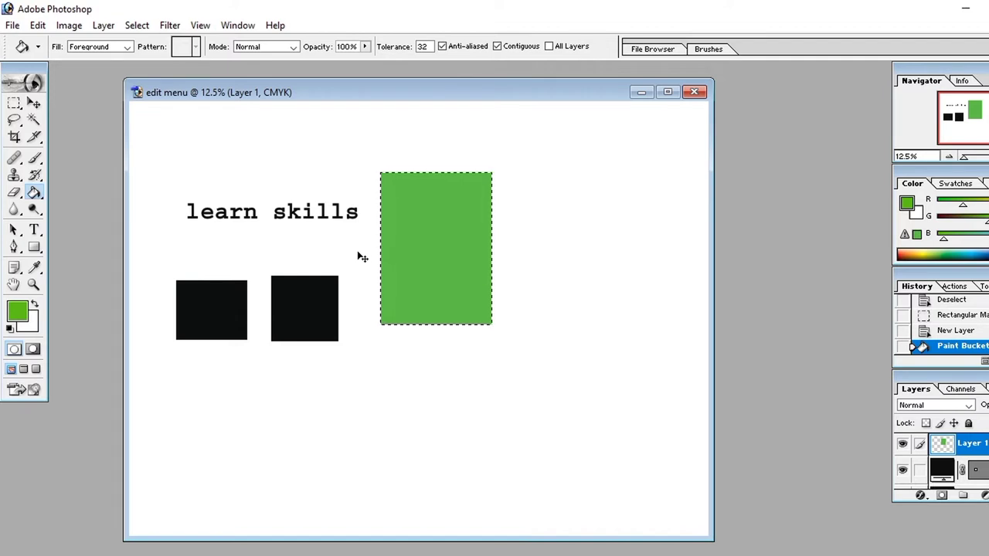
click(40, 25)
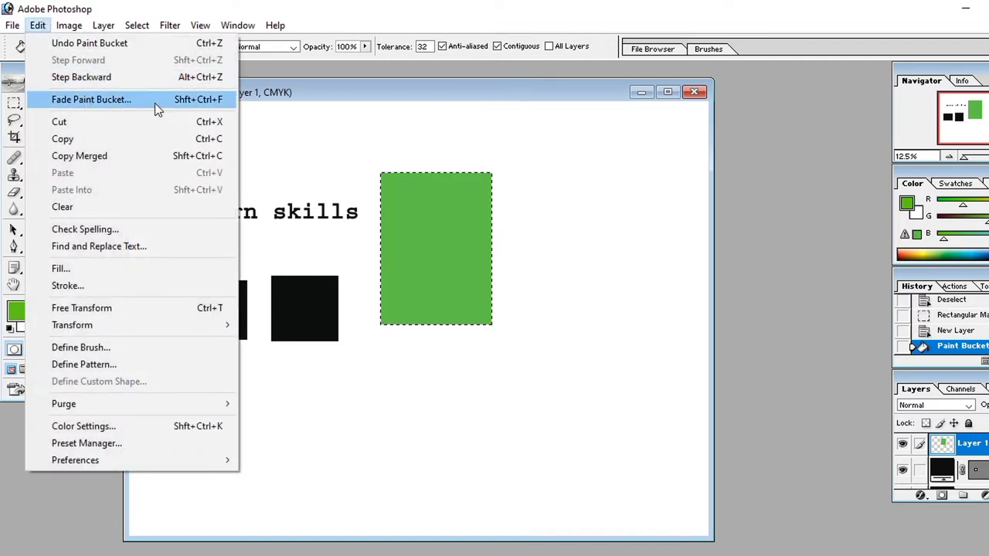
click(349, 169)
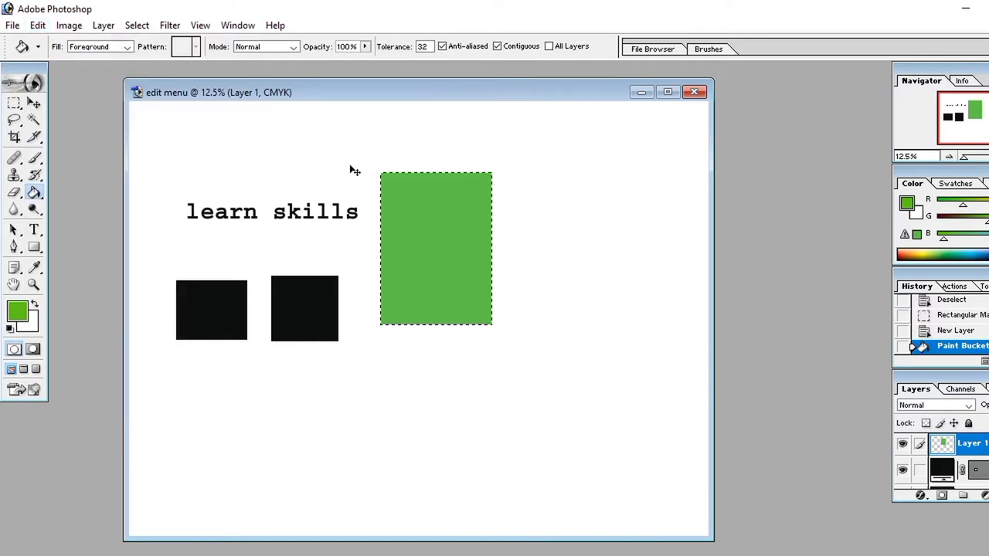
key(ctrl+shift+f)
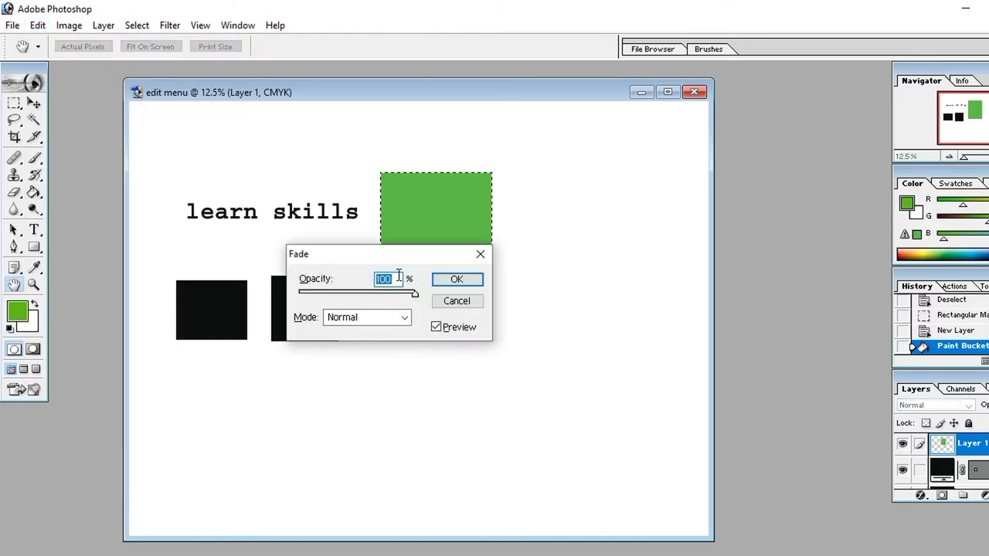
drag(413, 293, 309, 290)
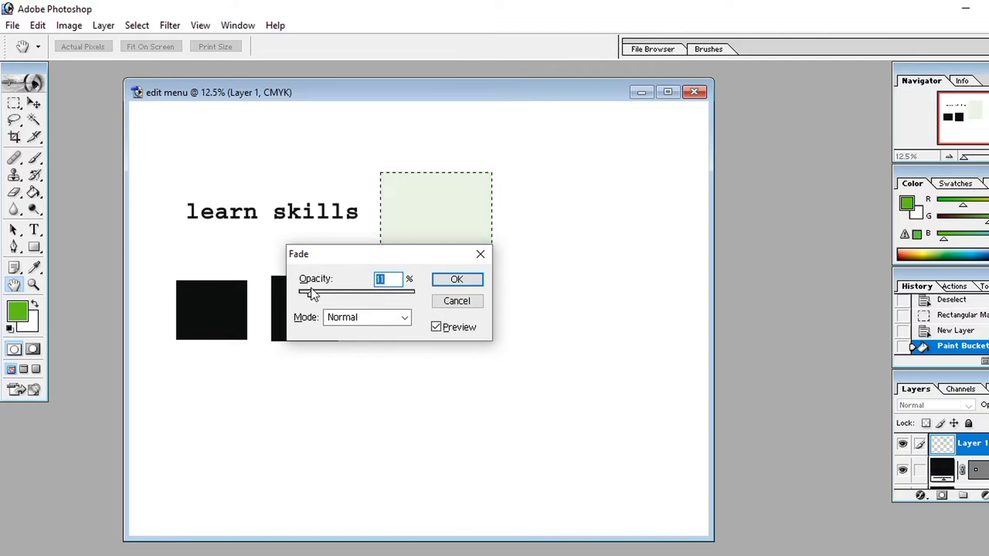
drag(309, 291, 355, 296)
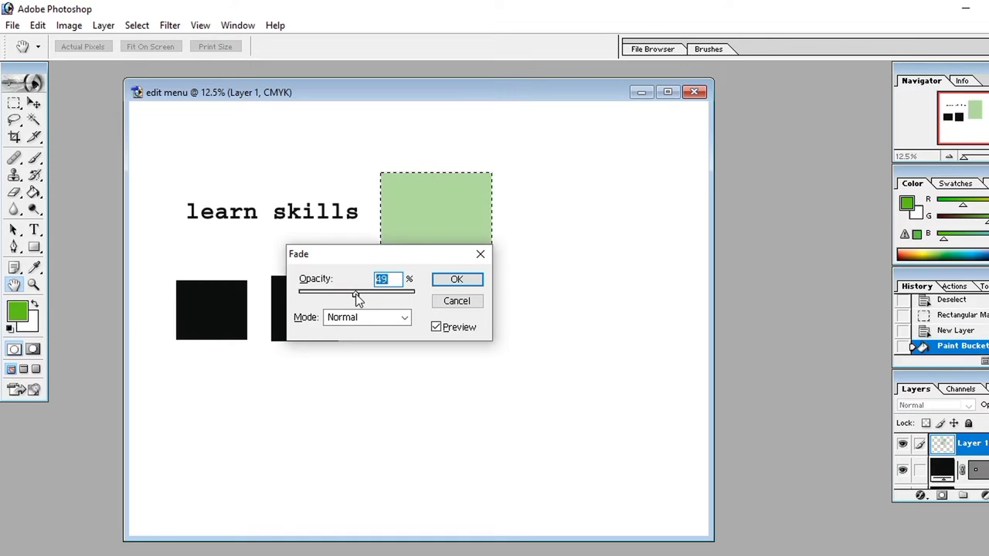
drag(378, 298, 395, 299)
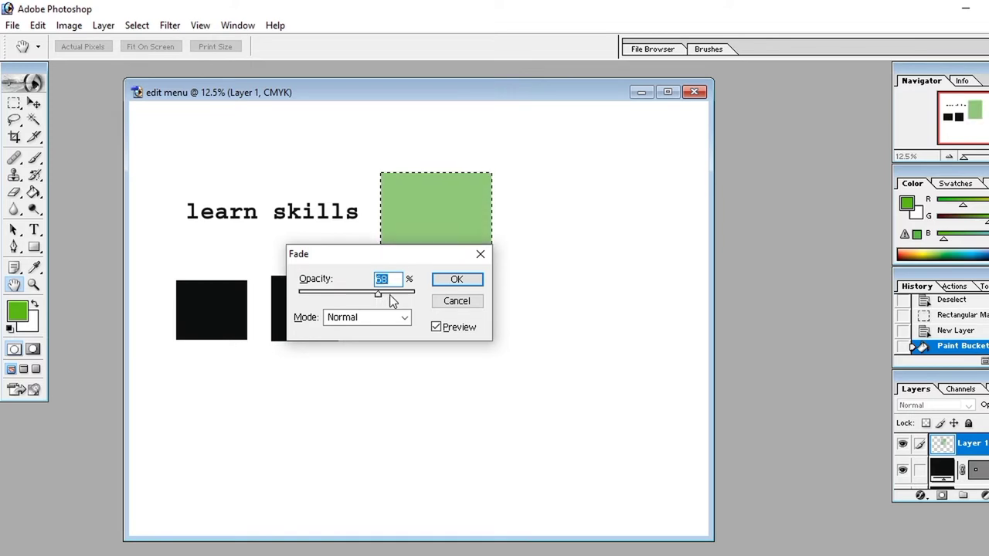
click(414, 294)
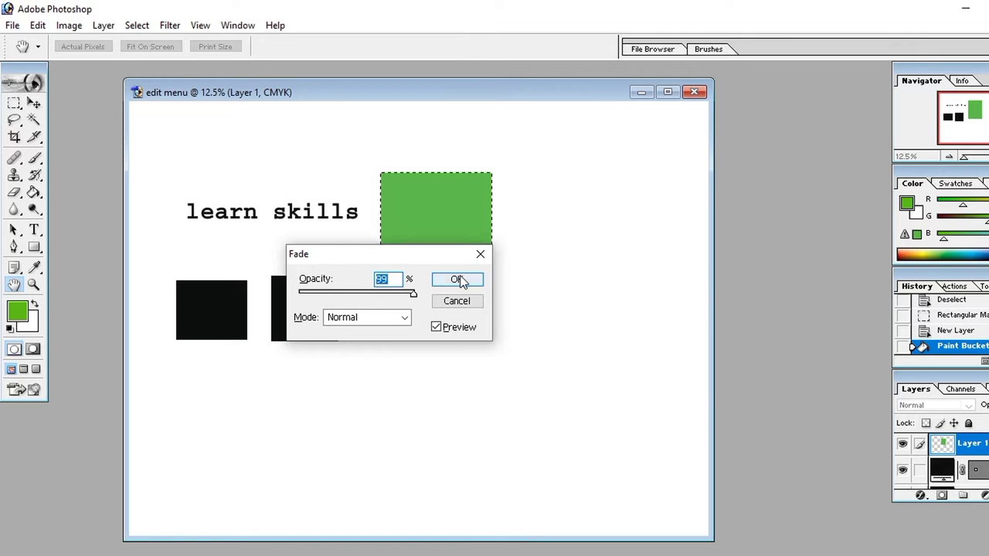
click(403, 318)
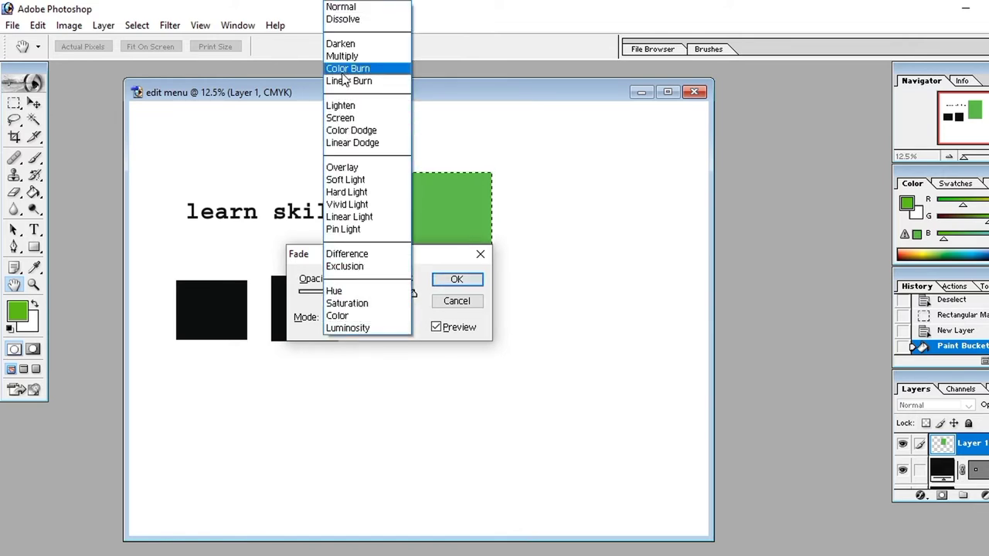
click(362, 19)
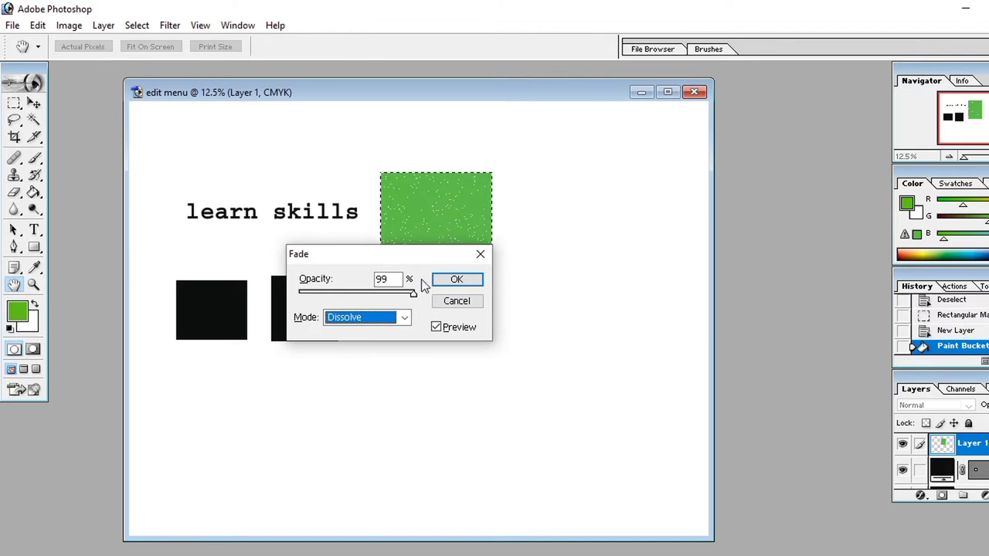
mouse_move(414, 294)
mouse_down()
mouse_move(320, 295)
mouse_move(404, 296)
mouse_up()
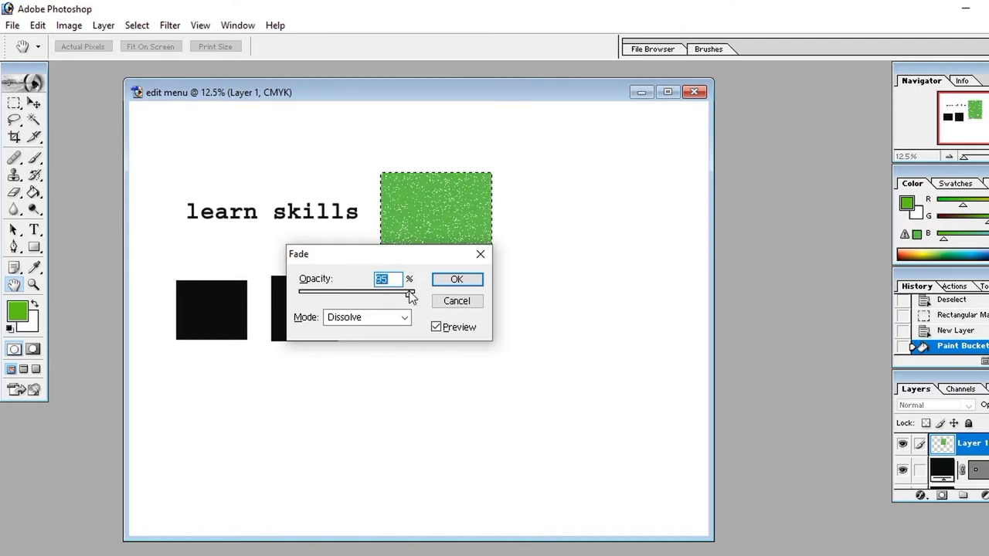
key(Escape)
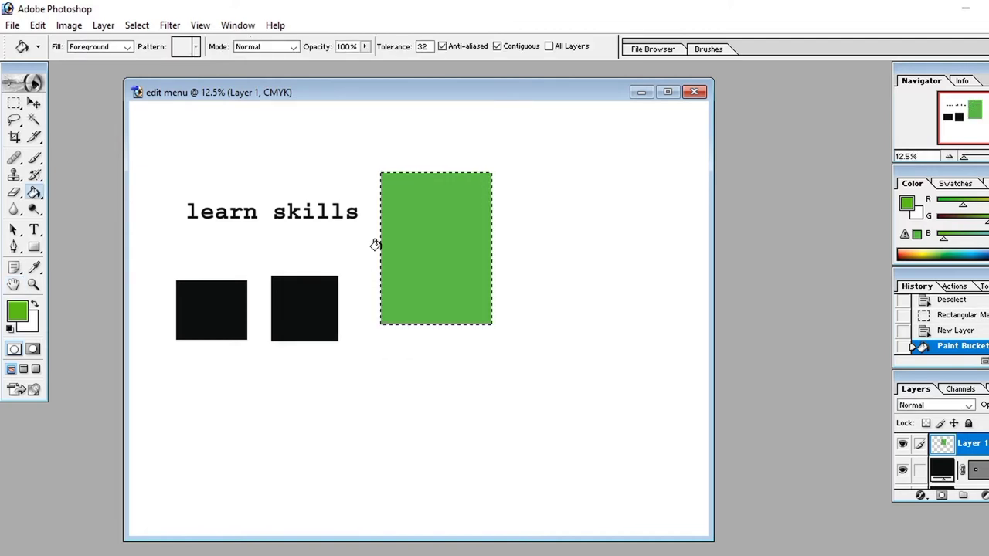
Open the Edit menu twice, then dismiss it with Escape.
click(37, 26)
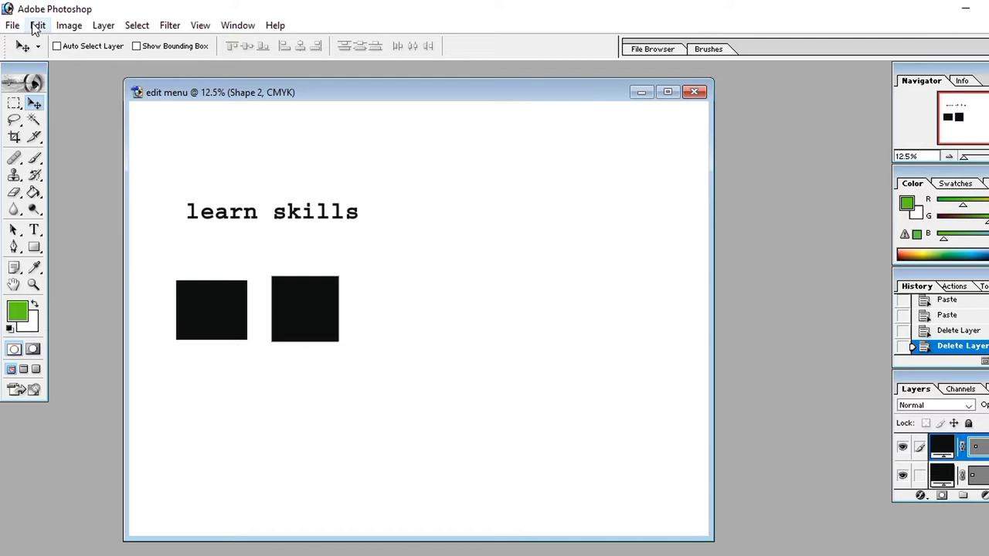
click(35, 25)
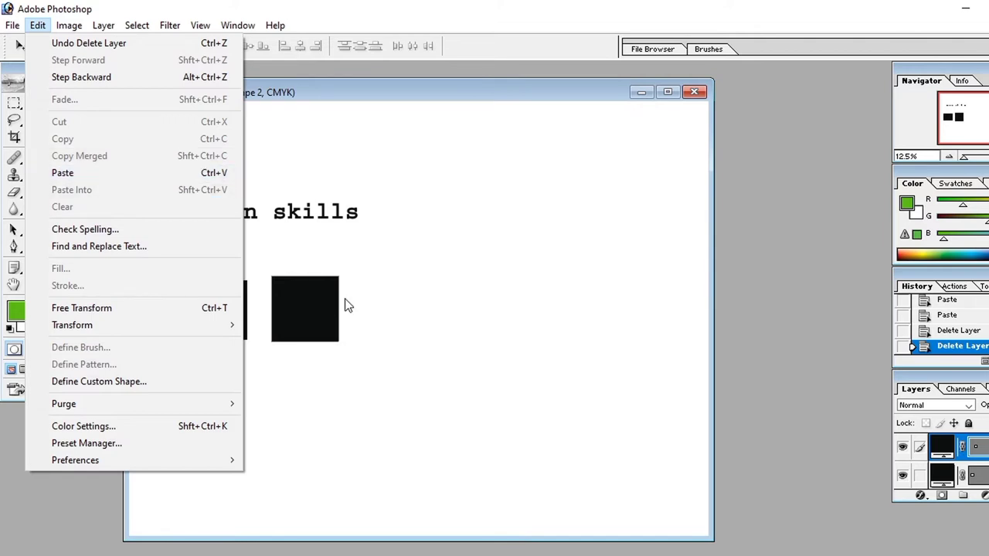
key(Escape)
key(Escape)
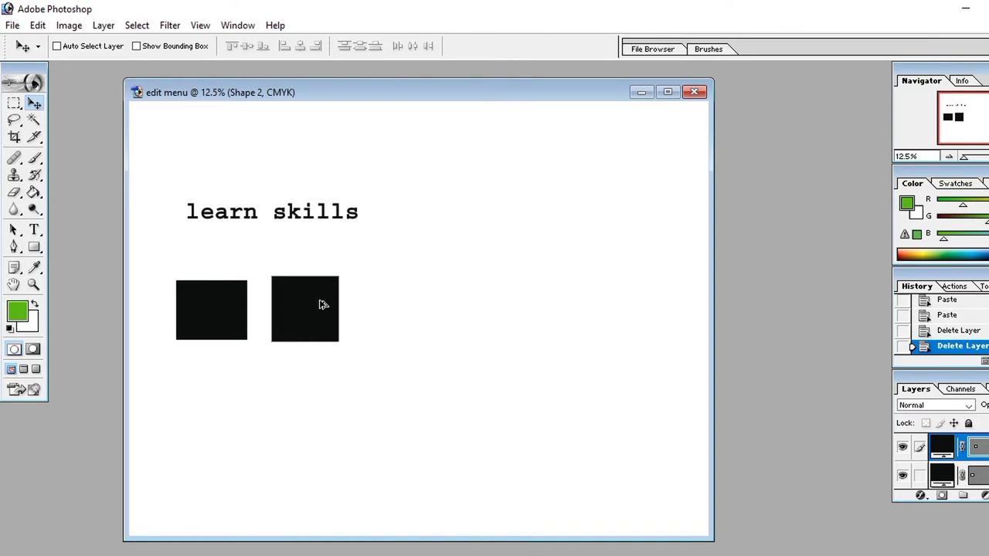
Drag two stacked black squares to new spots, leaving five separate squares.
mouse_move(322, 304)
mouse_down()
mouse_move(456, 284)
mouse_move(270, 392)
mouse_up()
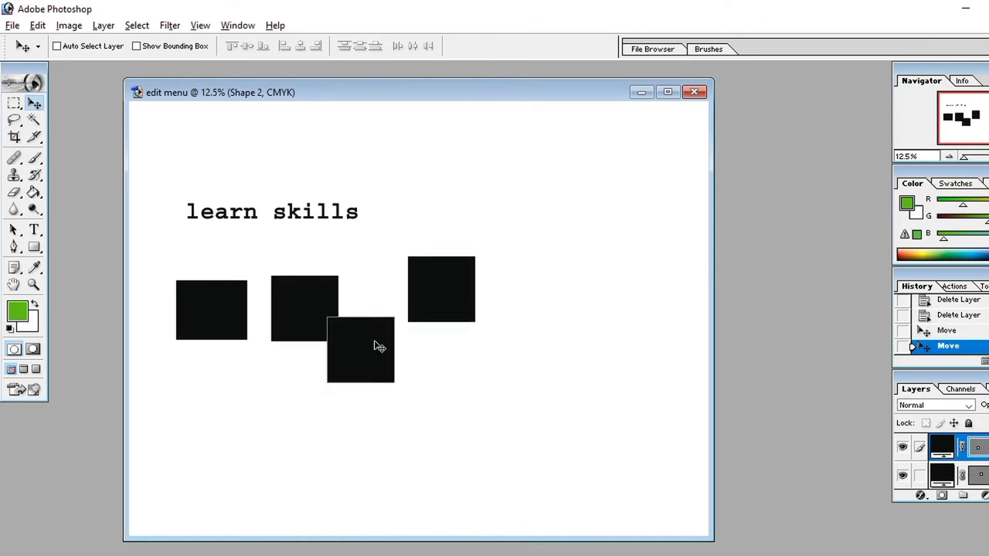
mouse_move(280, 392)
mouse_down()
mouse_move(360, 401)
mouse_move(216, 412)
mouse_up()
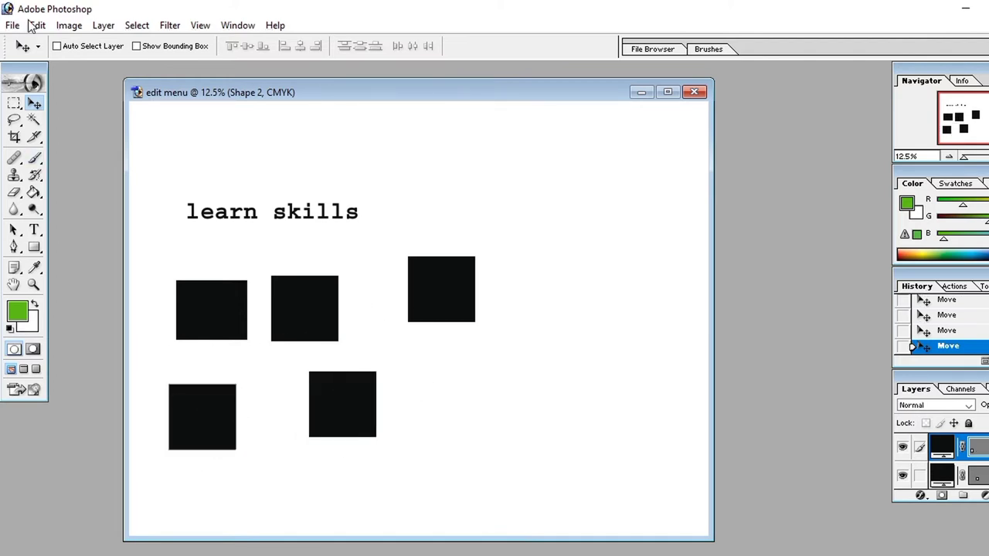
click(43, 26)
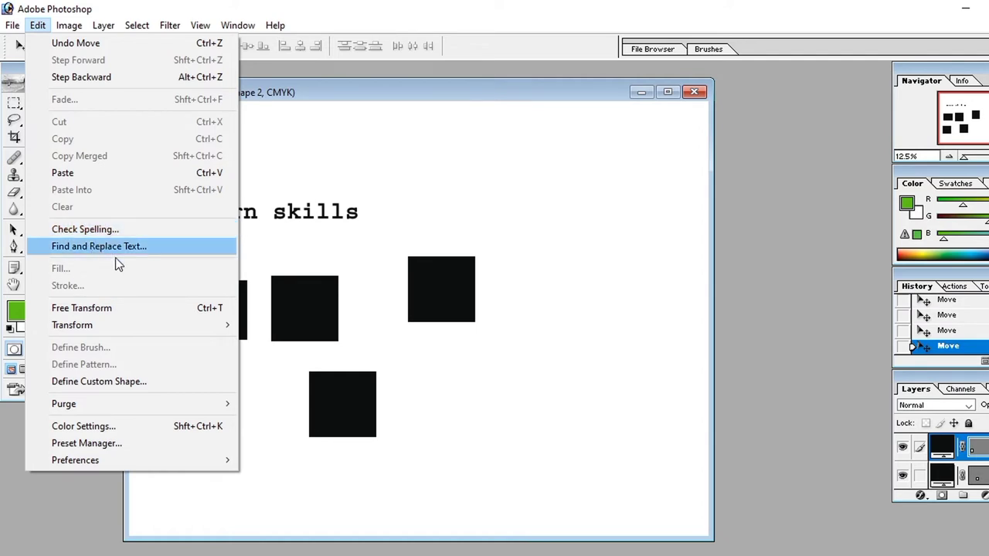
Replace 'skills' with 'cource' in all text via Find and Replace Text.
click(119, 248)
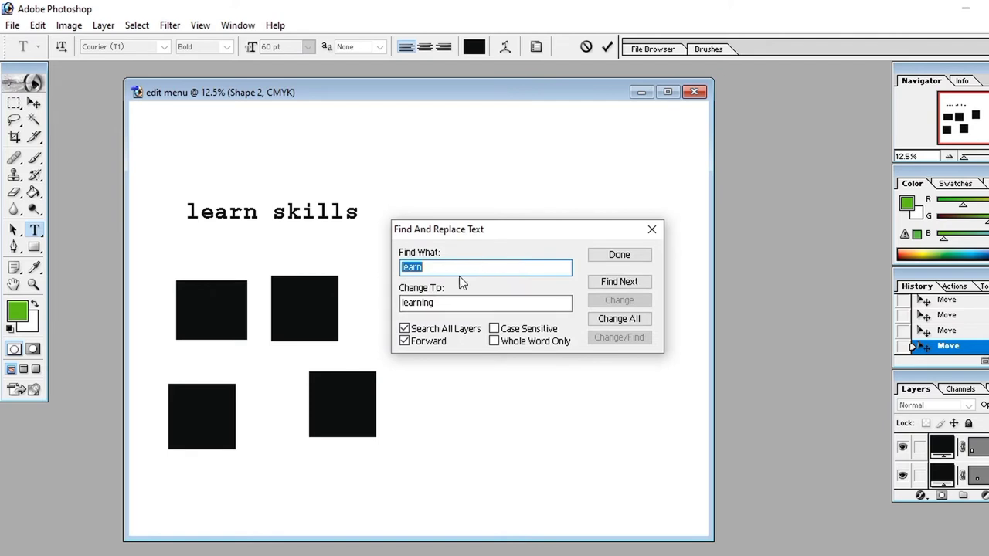
click(437, 303)
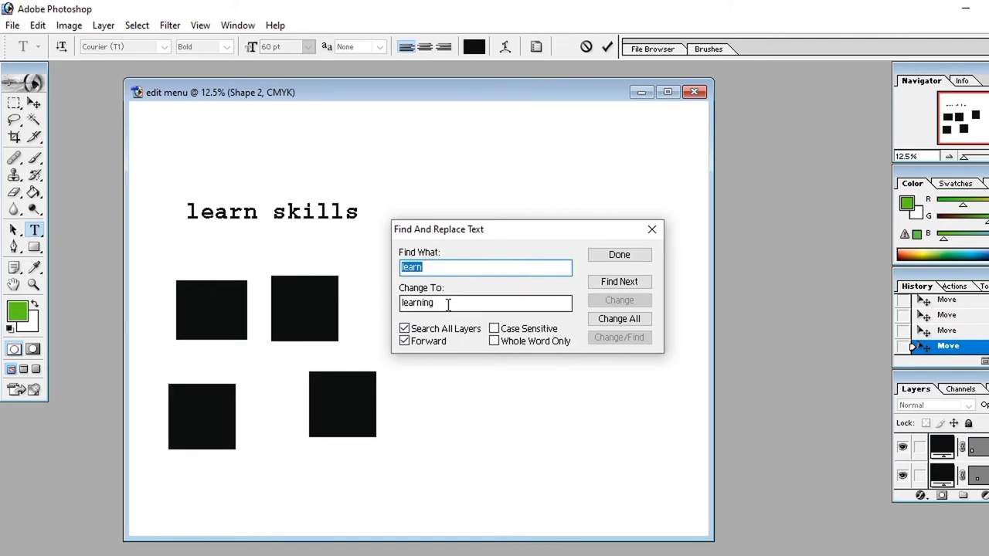
click(463, 268)
key(BackSpace)
key(BackSpace)
key(BackSpace)
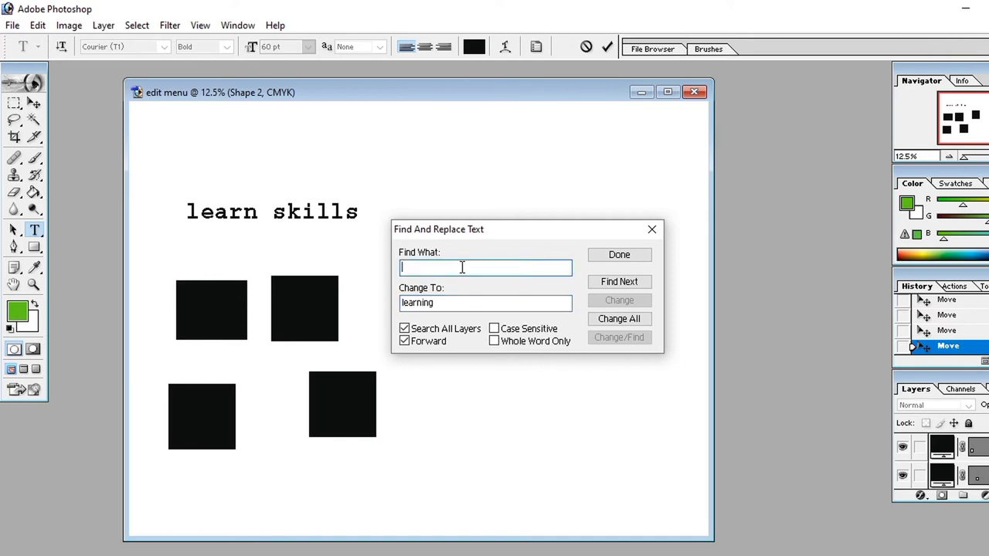
text(skill)
text(s)
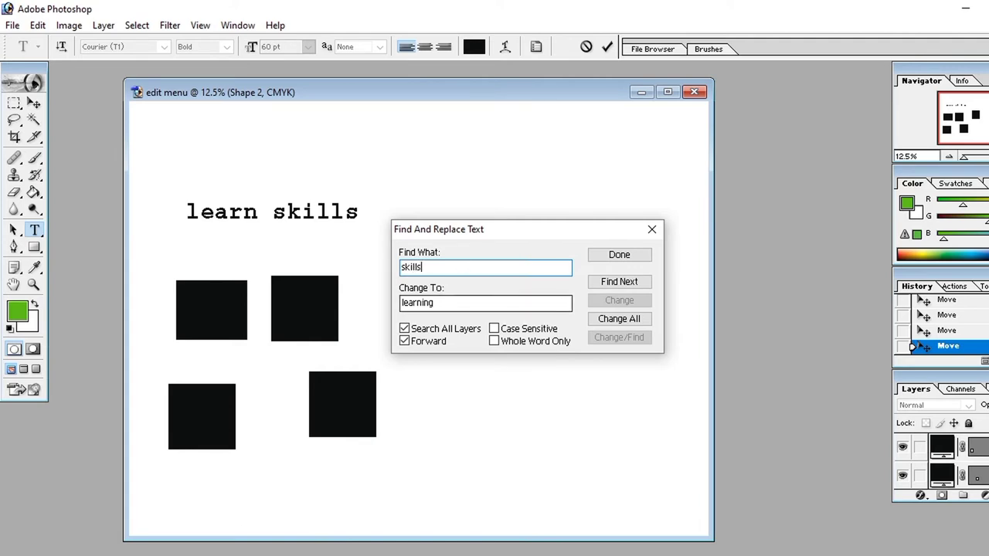
click(513, 304)
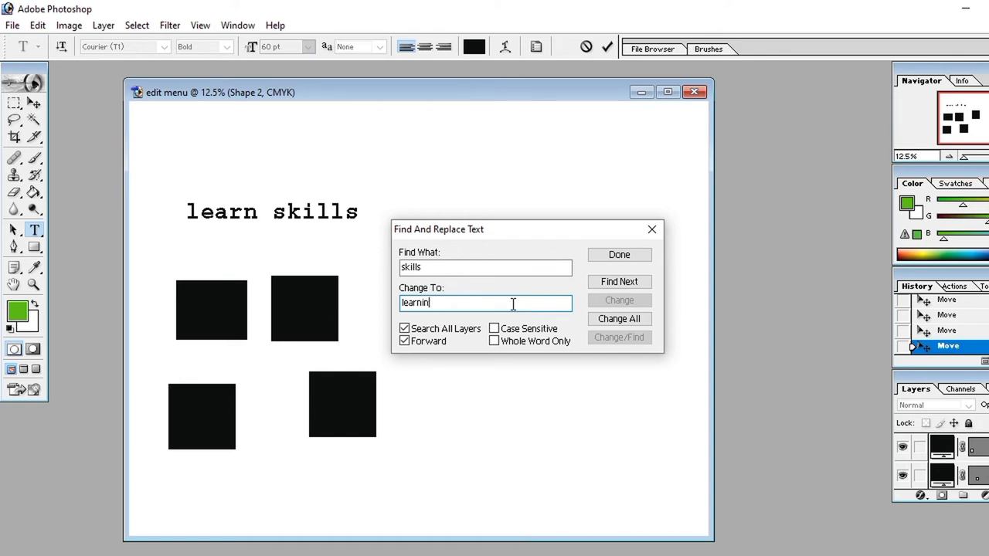
key(BackSpace)
key(BackSpace)
key(BackSpace)
text(c)
click(603, 319)
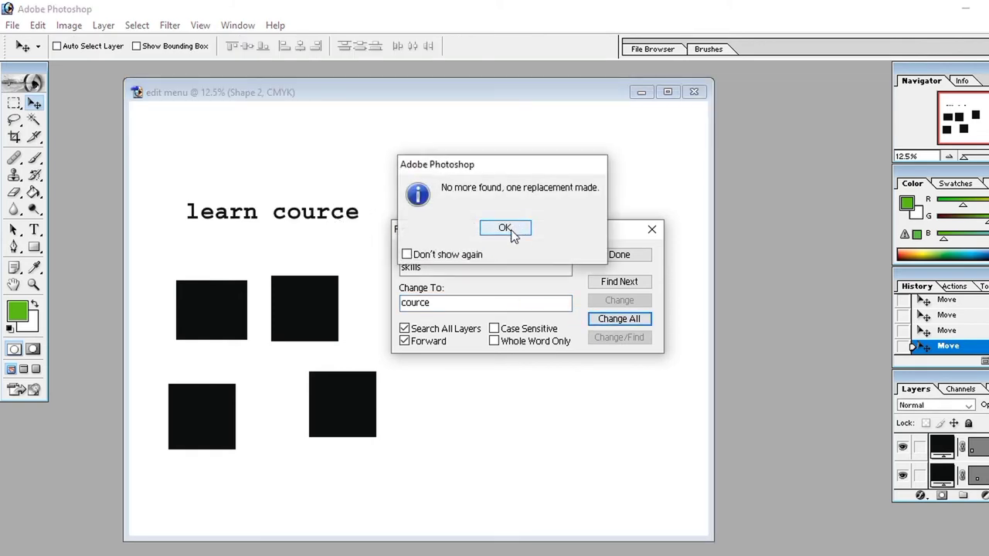
click(510, 229)
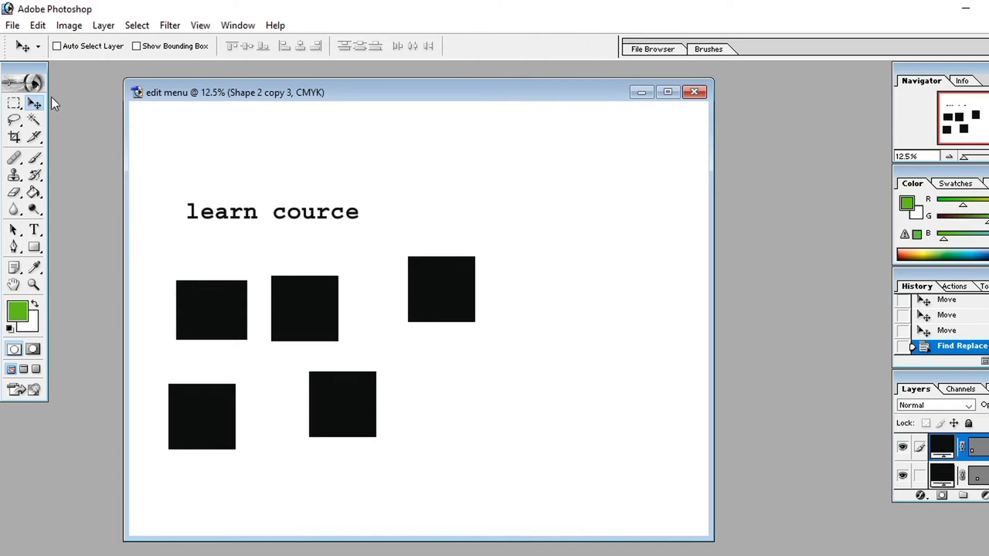
Open the 12.jpg logo image.
click(38, 25)
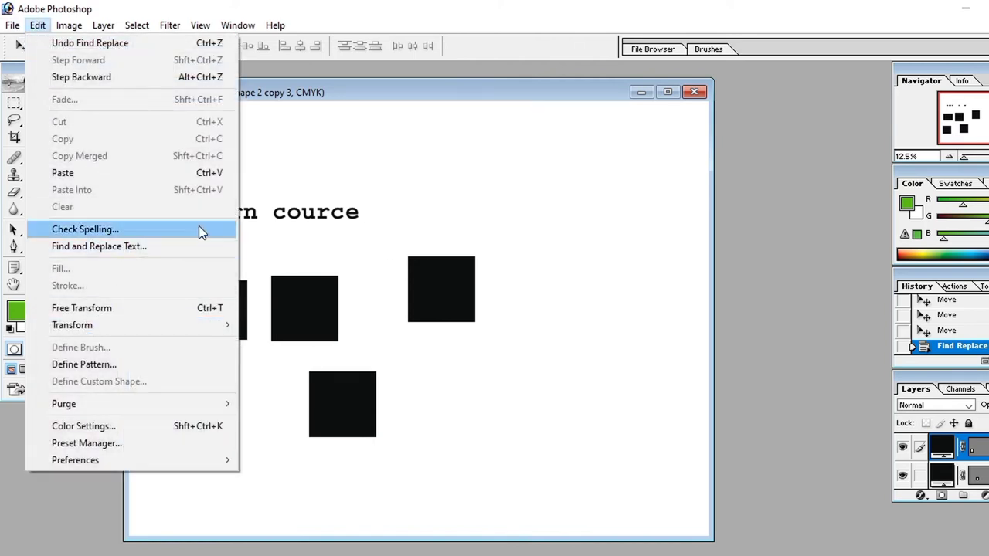
click(444, 249)
key(ctrl+o)
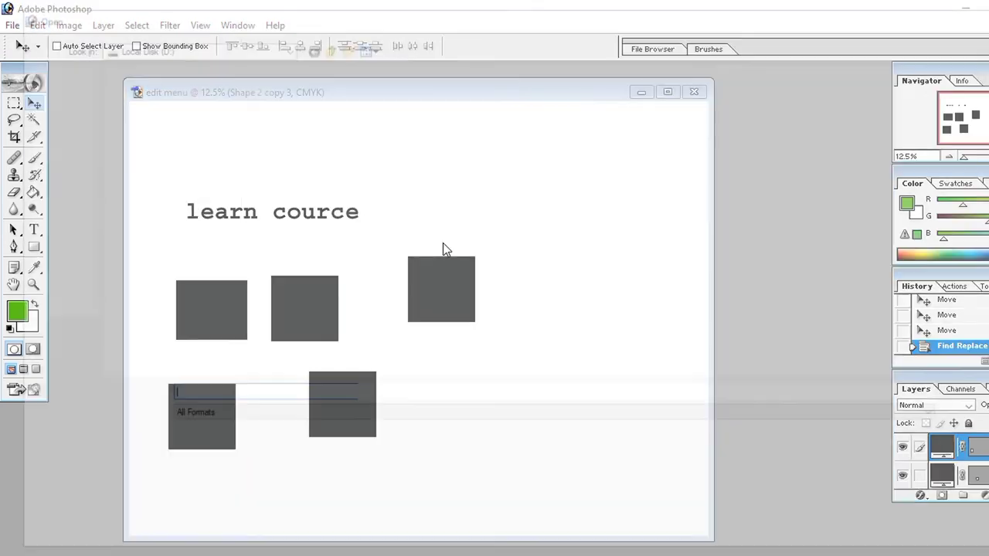
click(719, 233)
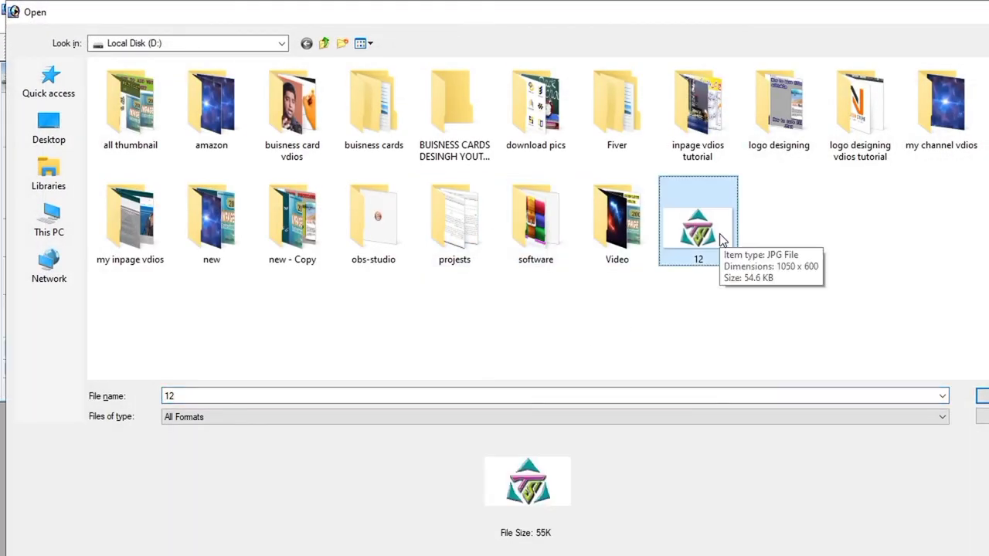
double_click(719, 233)
Copy the logo onto the edit menu canvas at the upper right as a new layer.
mouse_move(302, 146)
mouse_down()
mouse_move(589, 282)
mouse_move(548, 194)
mouse_up()
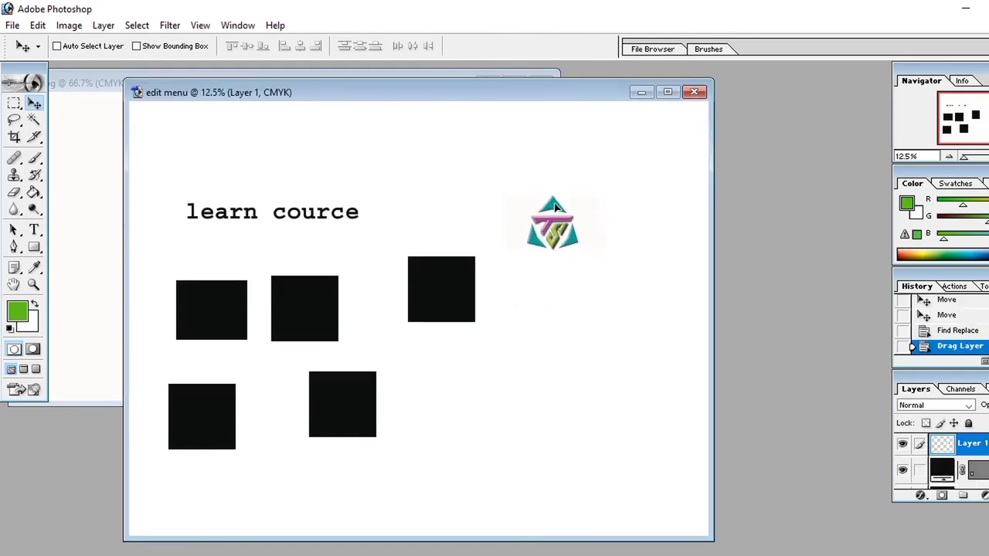
key(ctrl+t)
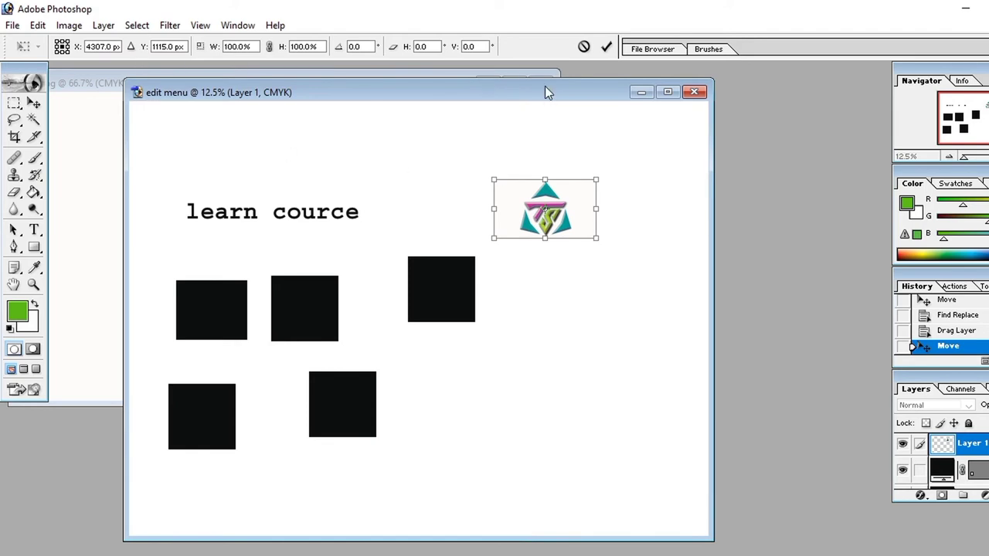
key(Return)
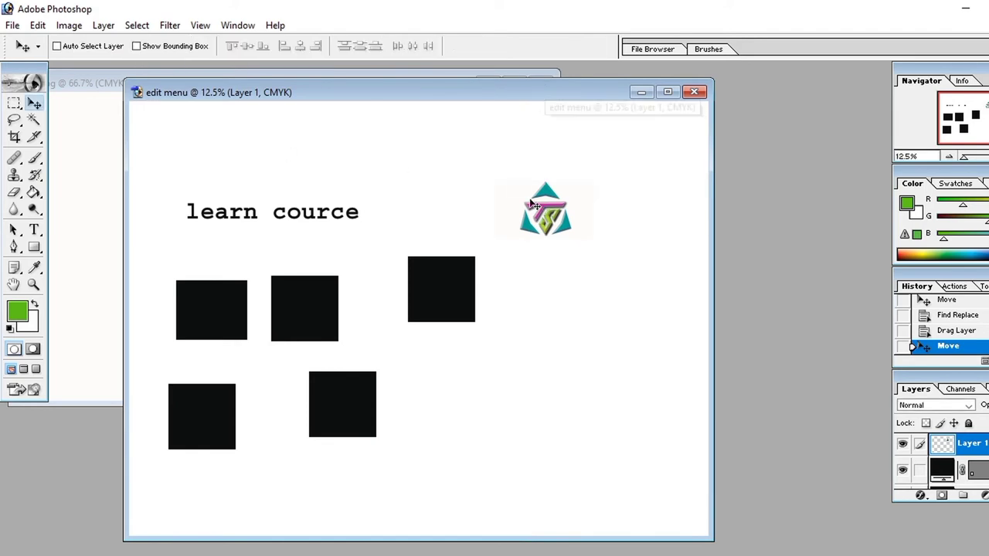
Scale the logo to about 159% wide by 168% tall, then bring up the Fill dialog.
click(37, 25)
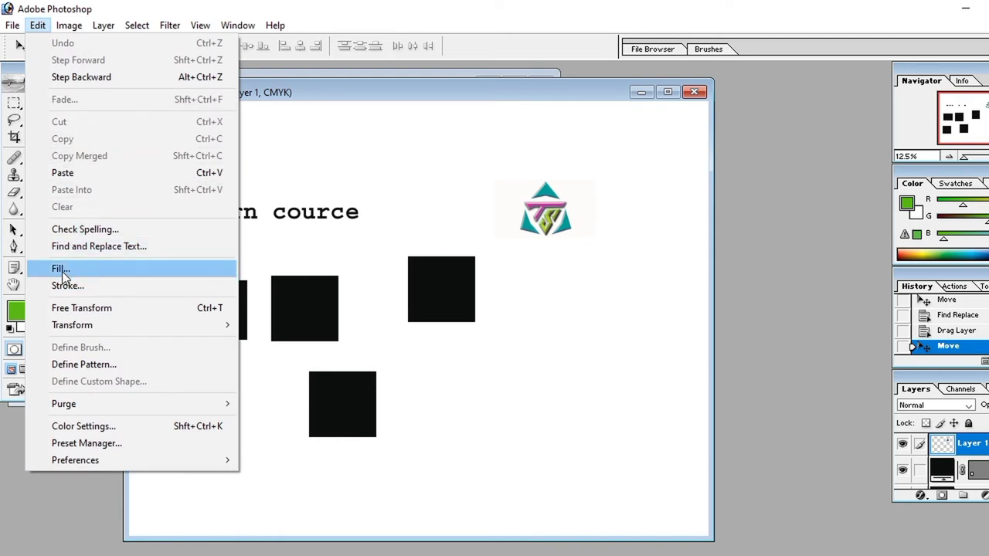
click(84, 309)
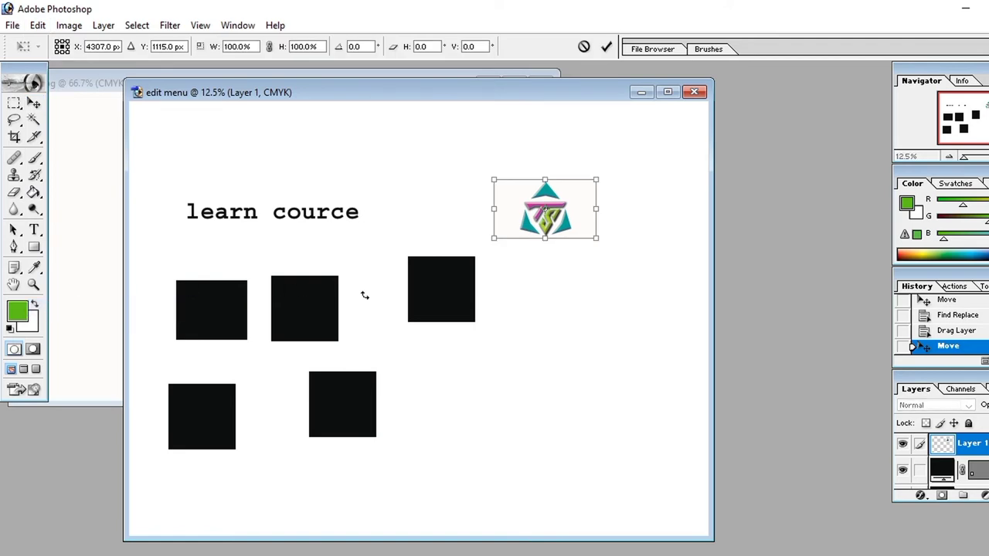
drag(482, 203, 491, 206)
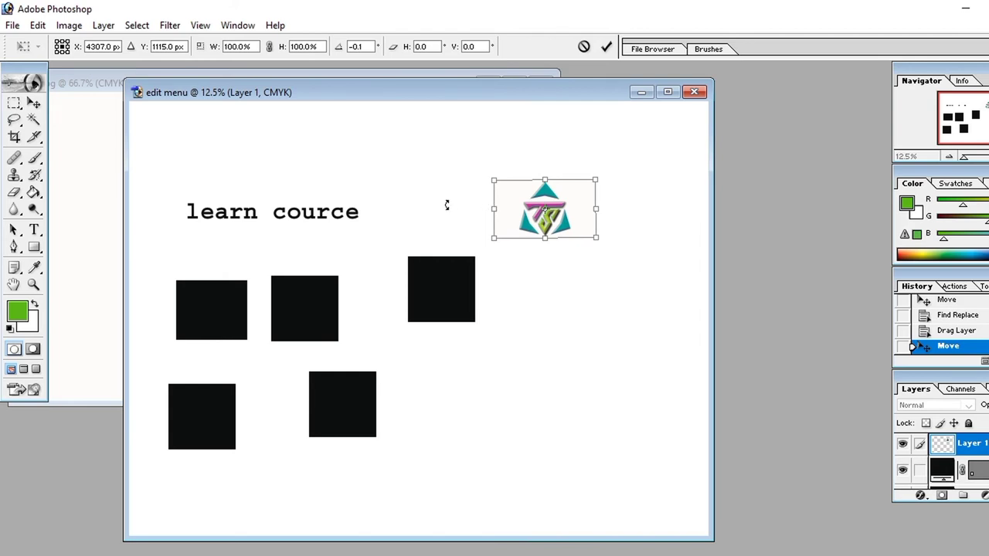
drag(493, 209, 464, 205)
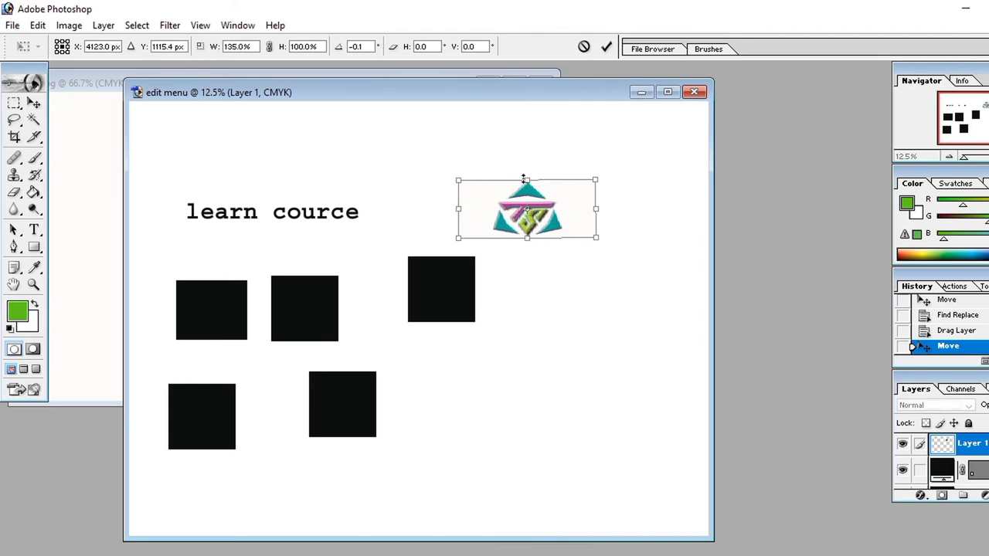
drag(524, 178, 523, 148)
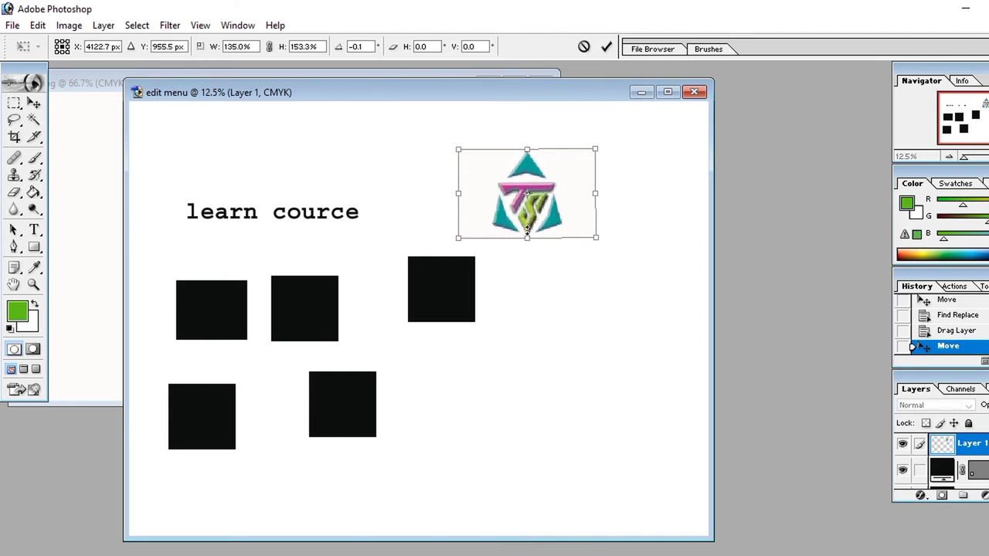
drag(527, 238, 527, 247)
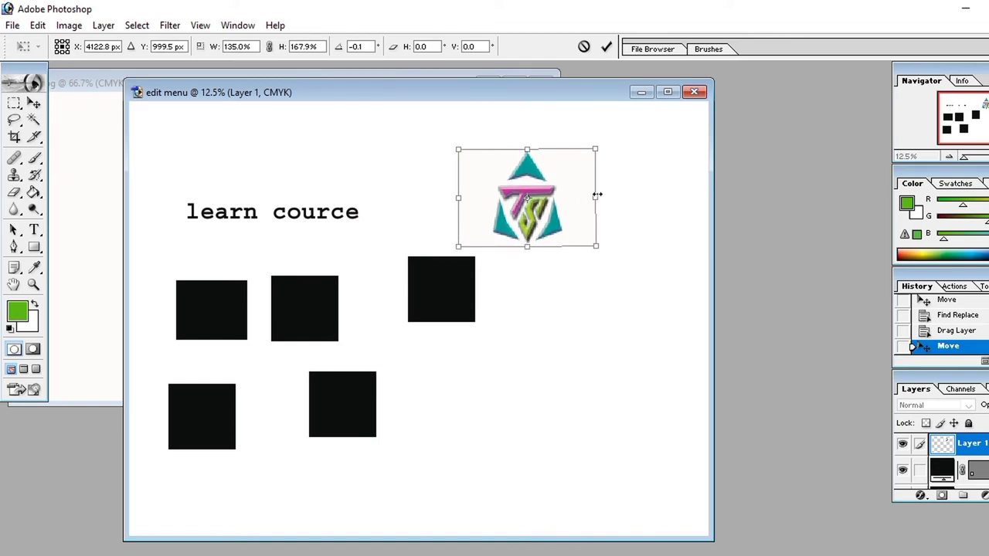
drag(597, 195, 621, 195)
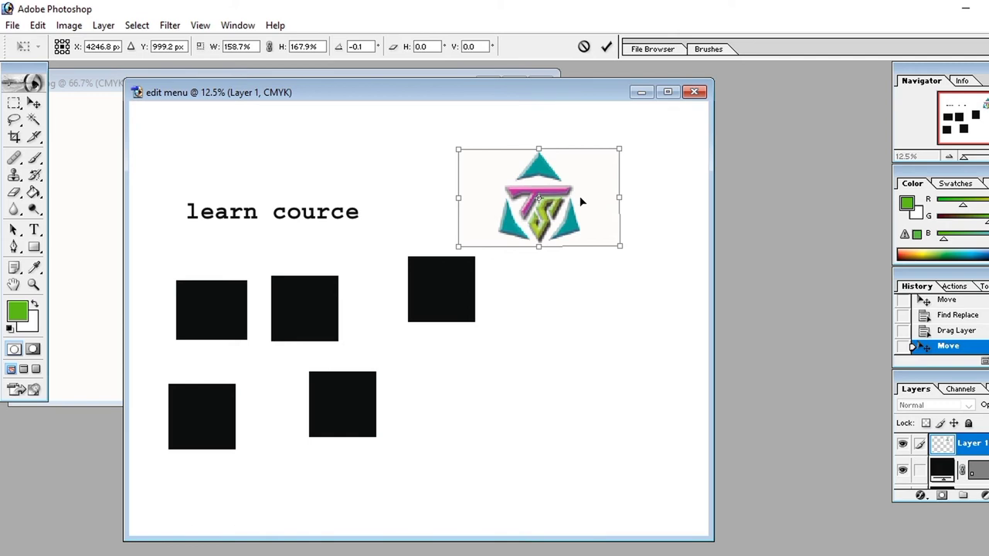
key(Return)
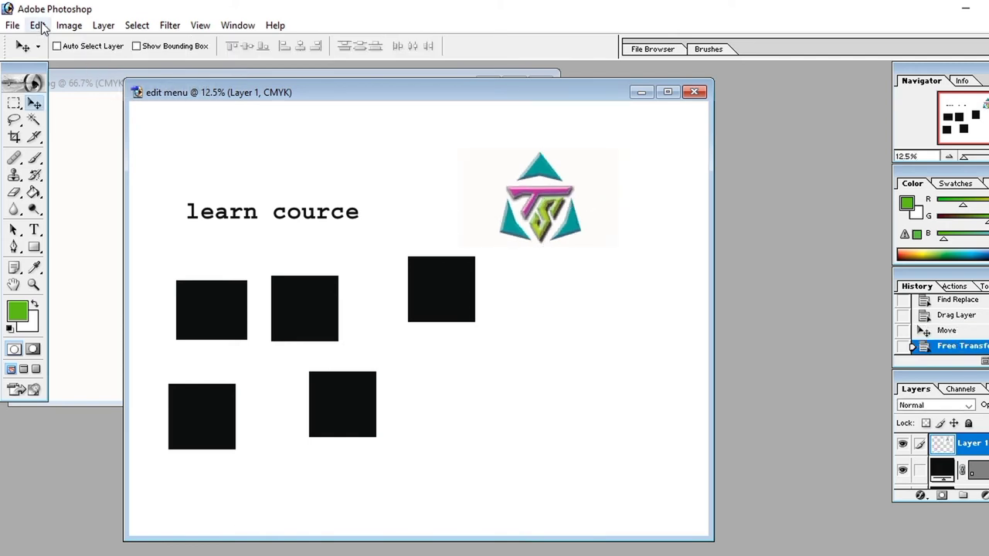
click(39, 26)
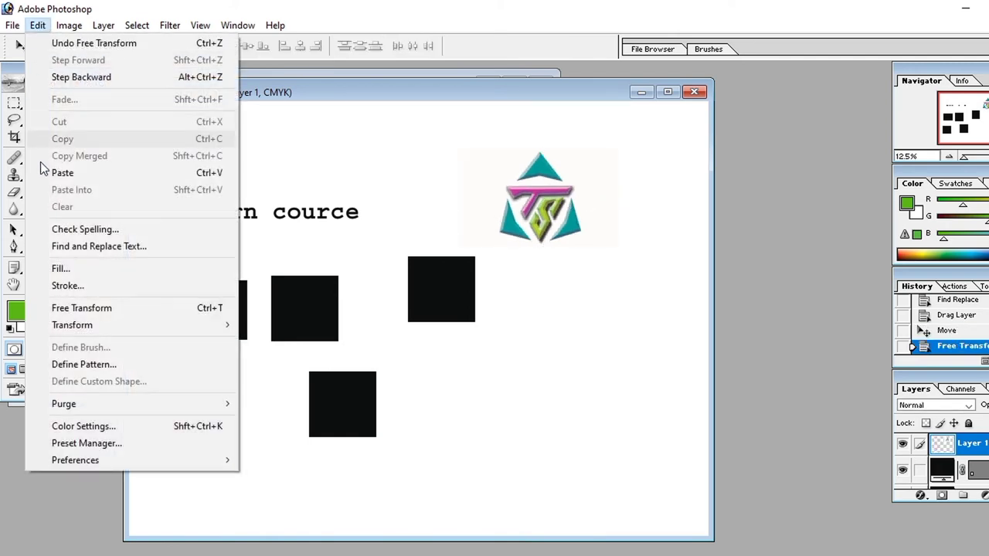
click(56, 268)
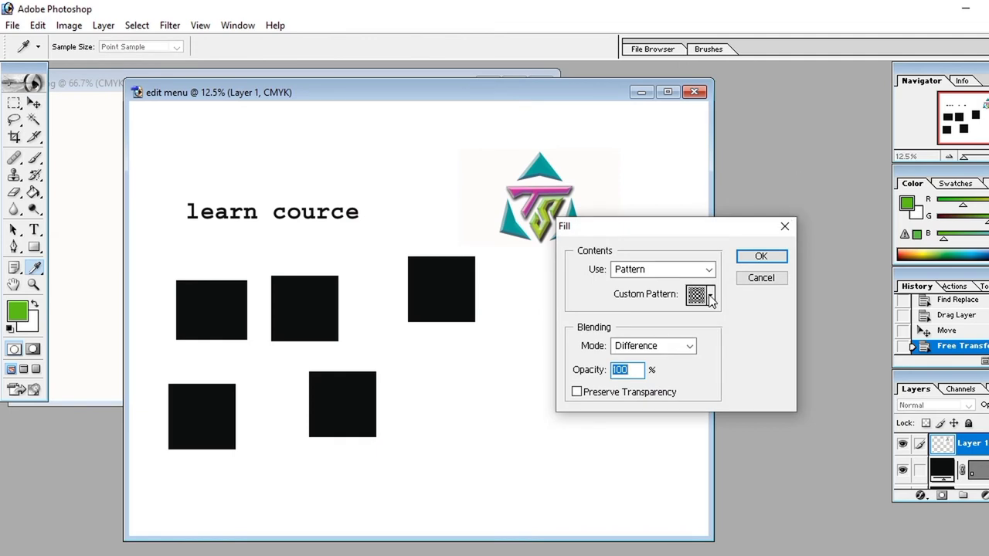
Fill the logo layer with the grey noise custom pattern after previewing several others.
click(711, 298)
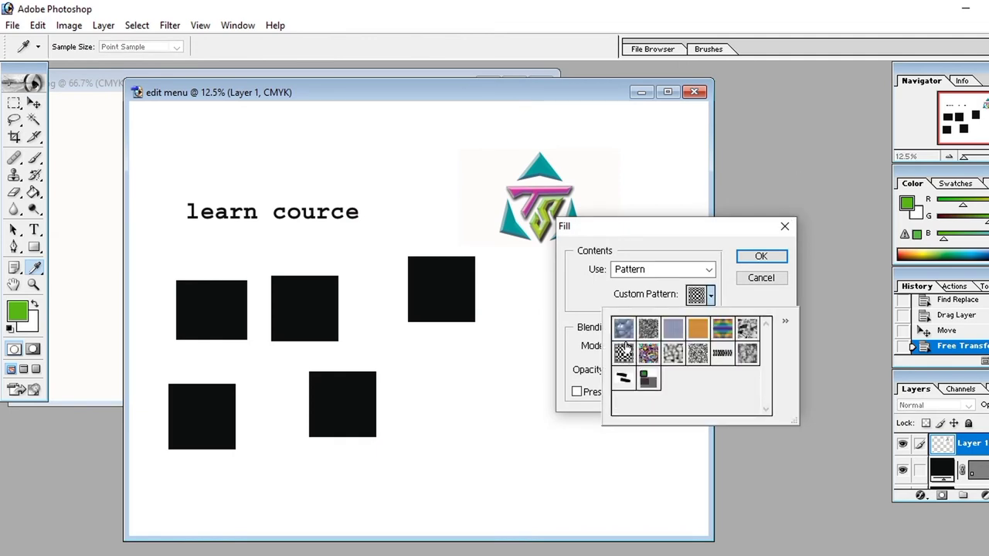
click(624, 329)
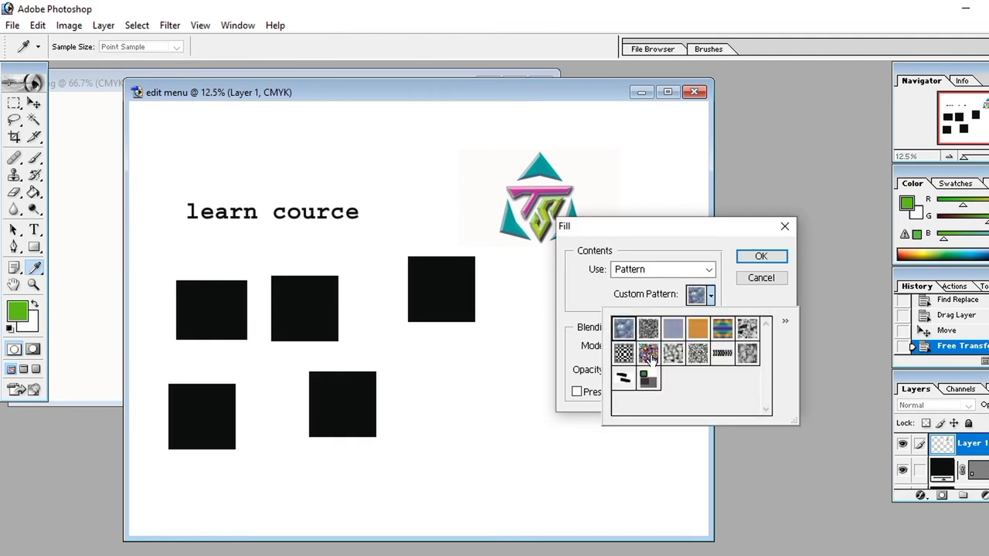
click(651, 355)
click(632, 382)
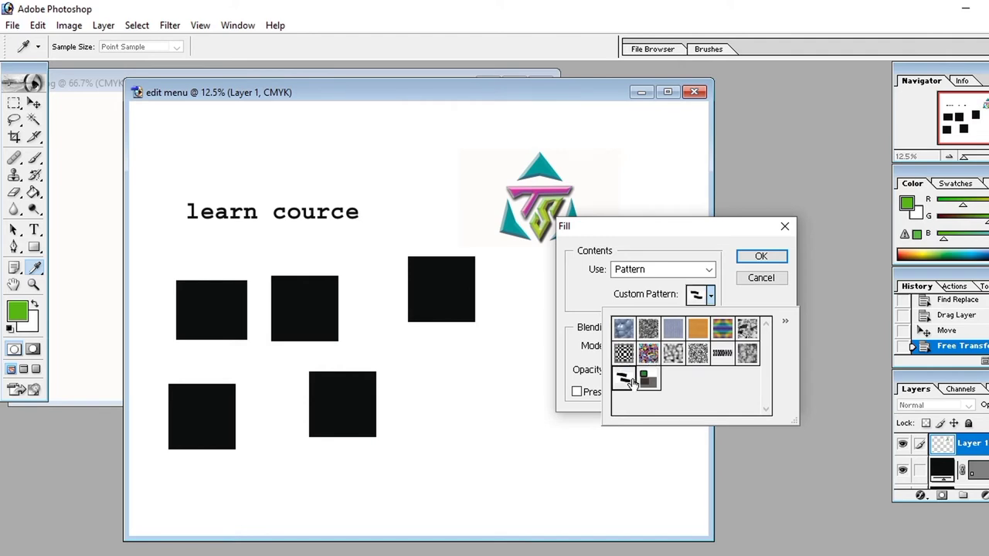
click(721, 356)
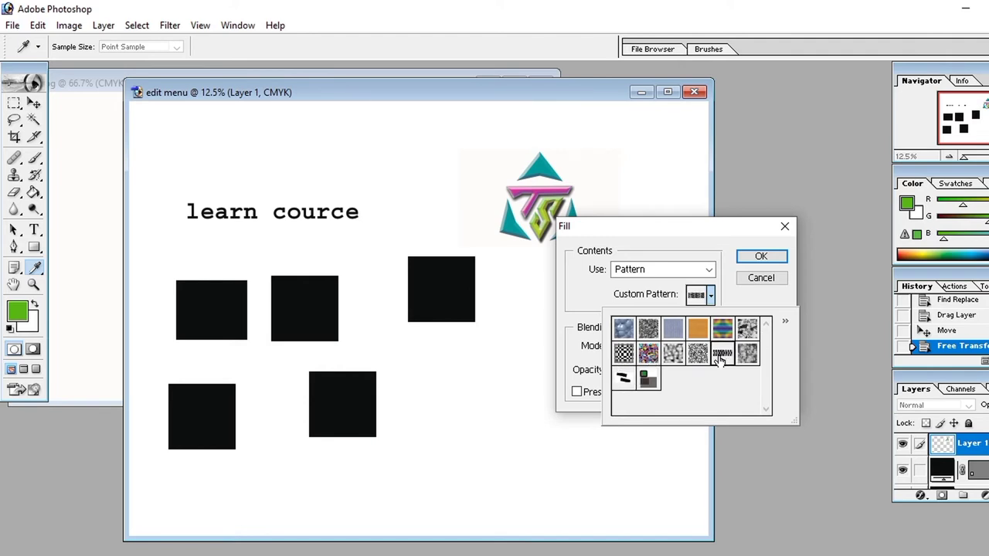
click(698, 354)
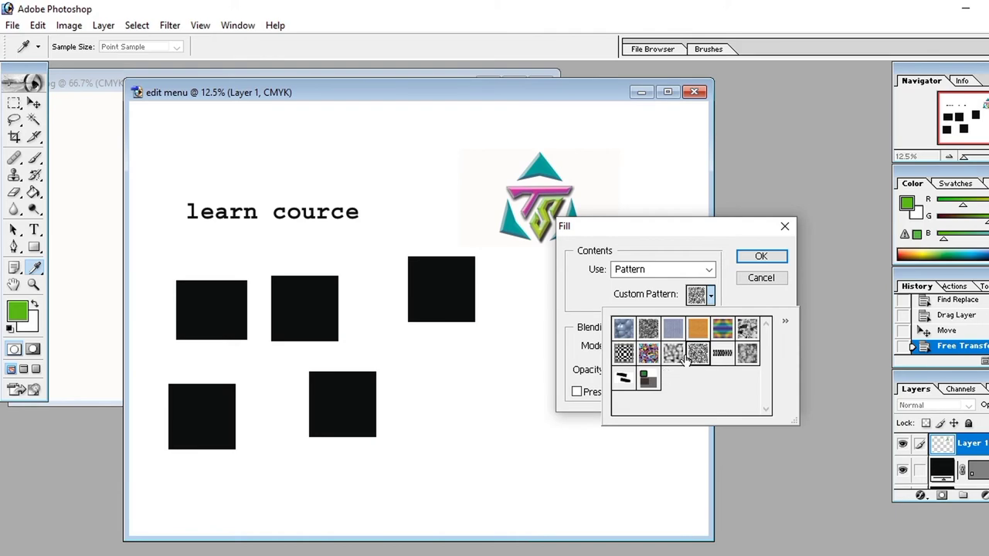
click(760, 255)
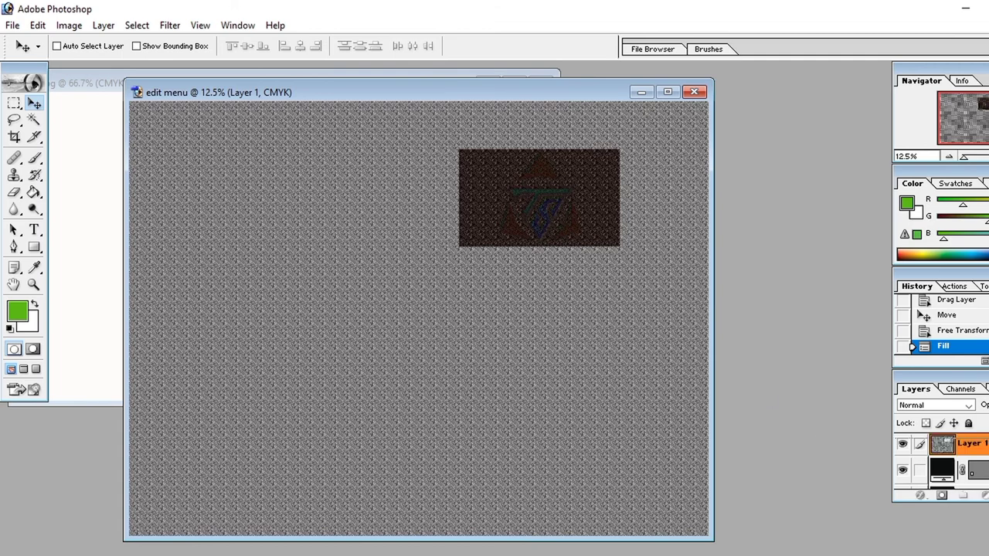
Move the logo layer down the stack and undo back to before the pattern fill.
key(ctrl+bracketleft)
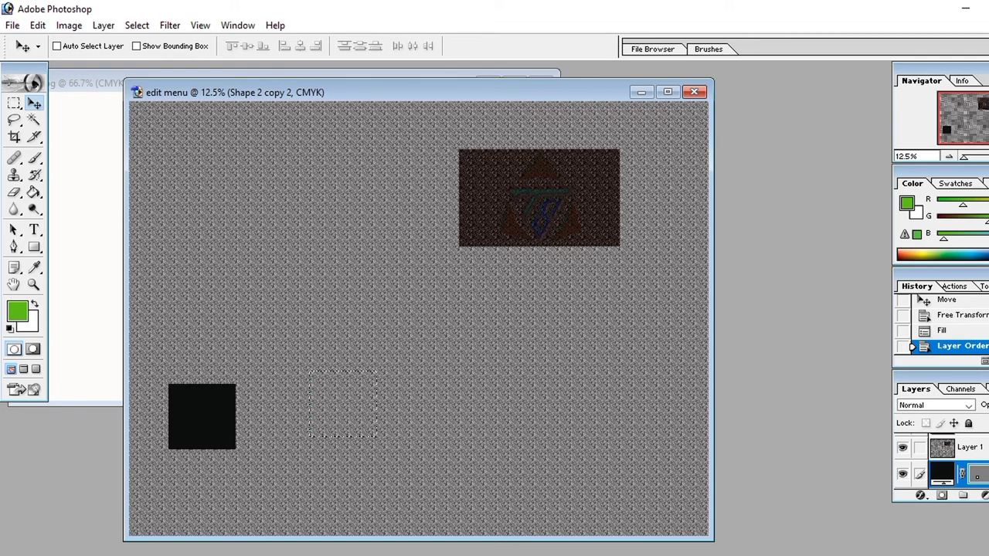
scroll(942, 462, down, 1)
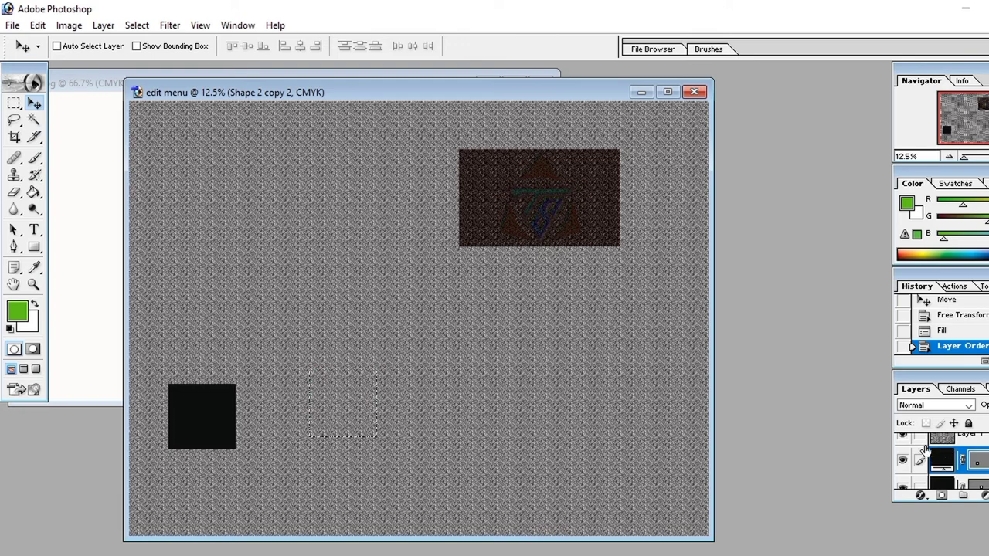
key(ctrl+alt+z)
key(ctrl+alt+z)
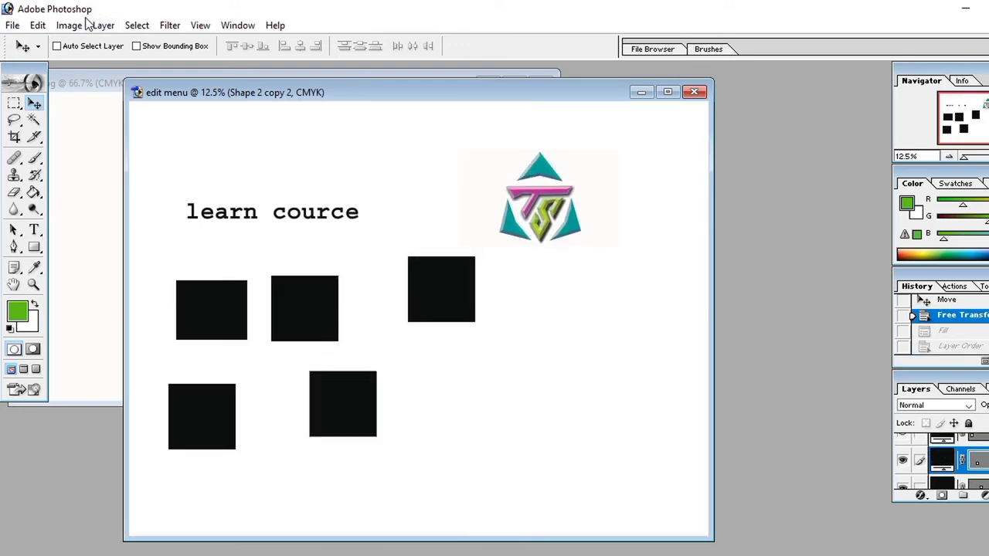
Select the TS logo's layer and drag the logo slightly right and down.
click(38, 25)
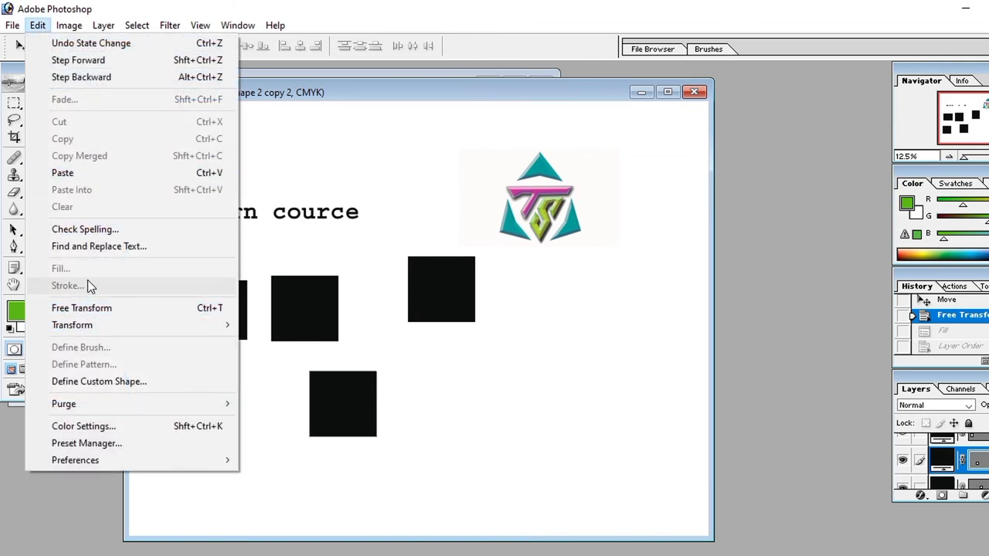
click(534, 172)
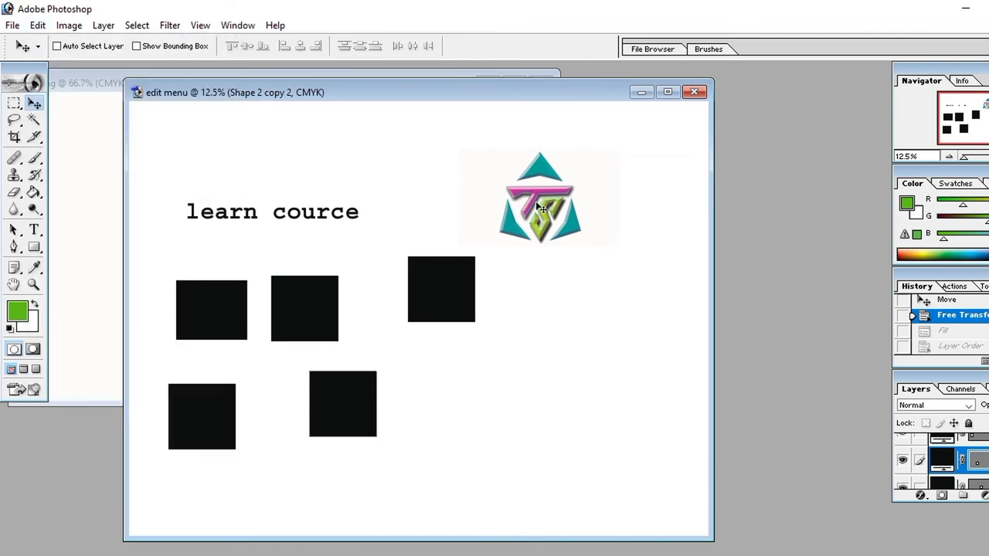
ctrl+click(542, 178)
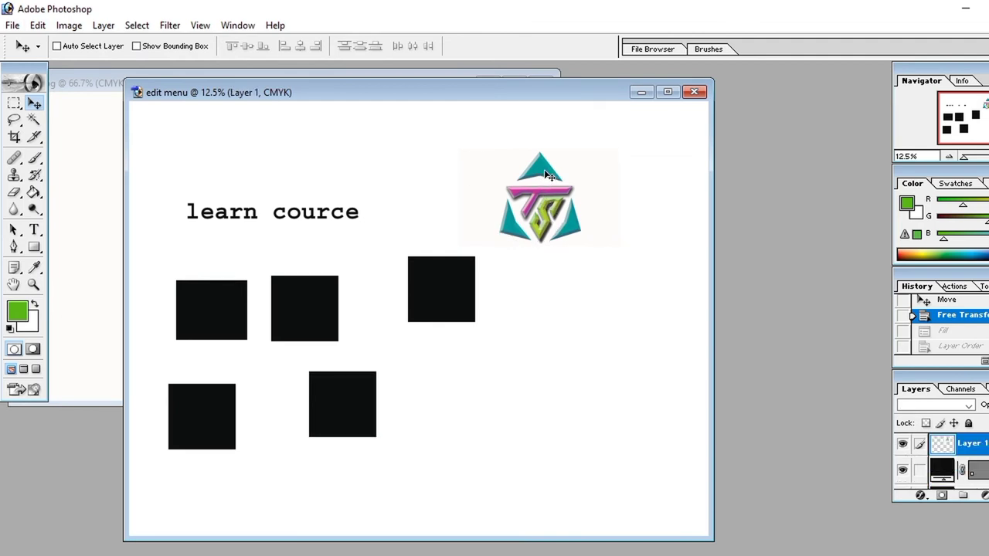
drag(553, 181, 586, 204)
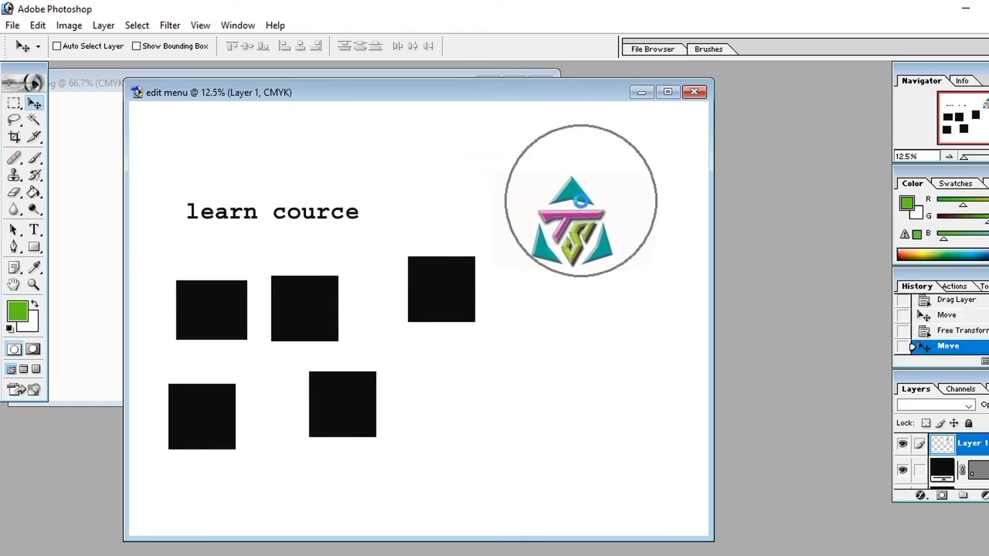
click(37, 25)
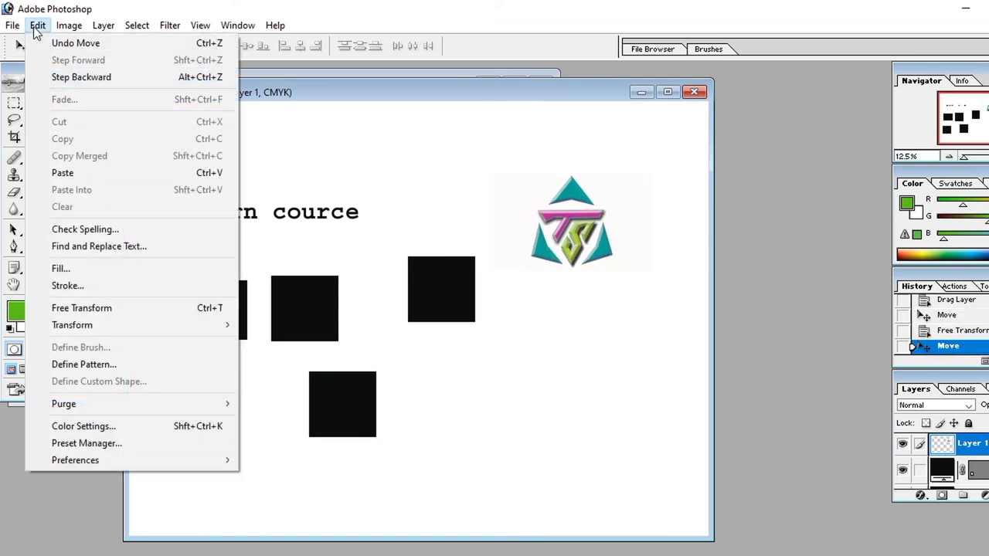
Stroke the logo with a 20 px green line, Center location, Normal mode.
click(67, 286)
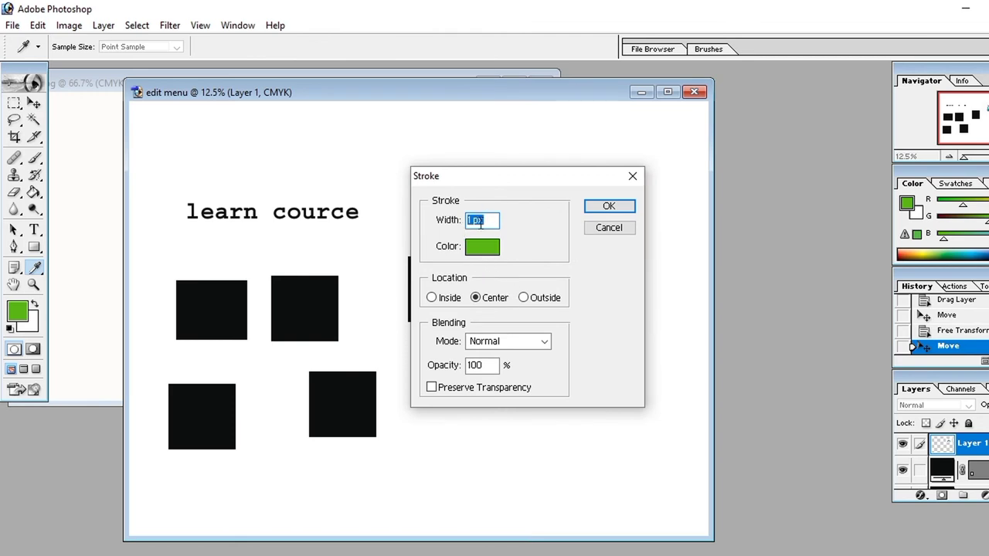
click(480, 223)
click(544, 343)
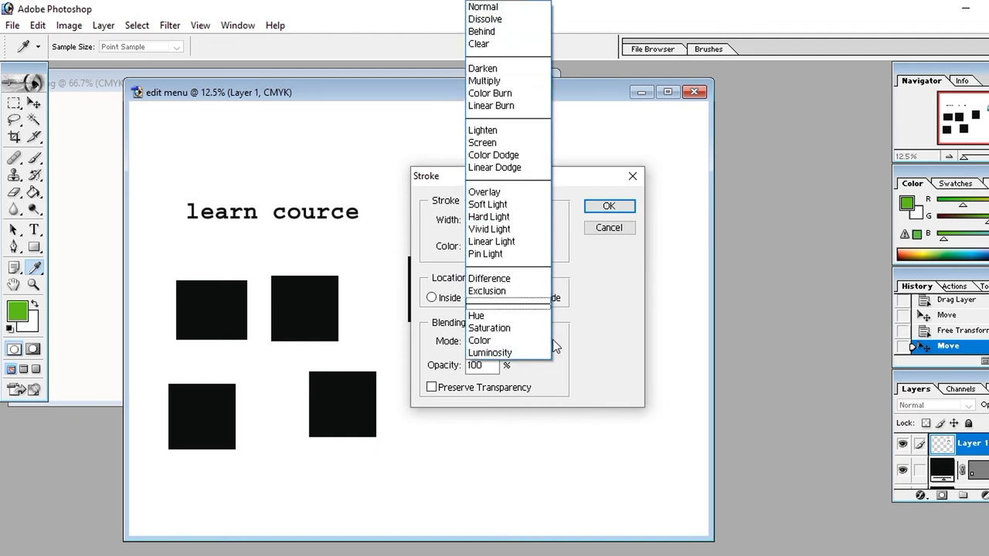
key(Down)
click(588, 353)
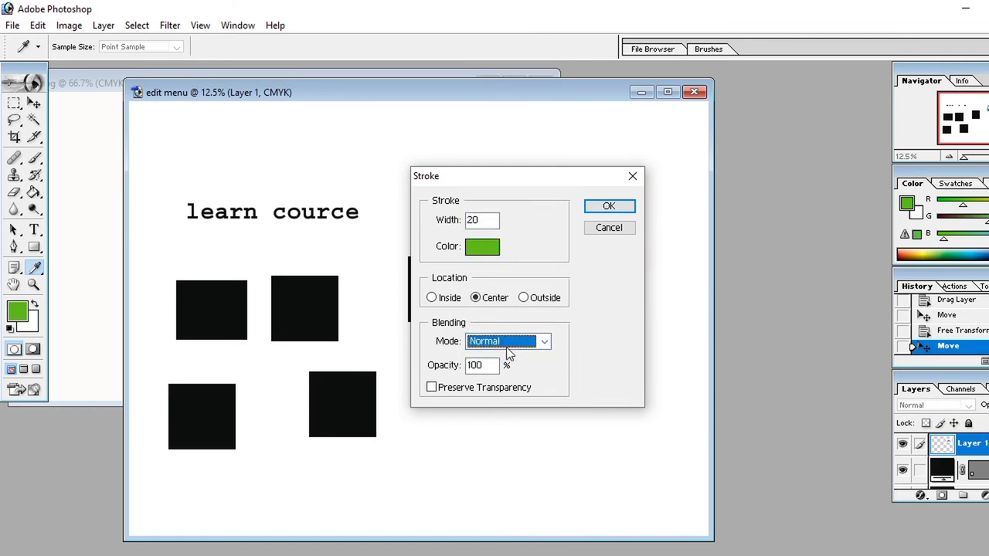
click(493, 366)
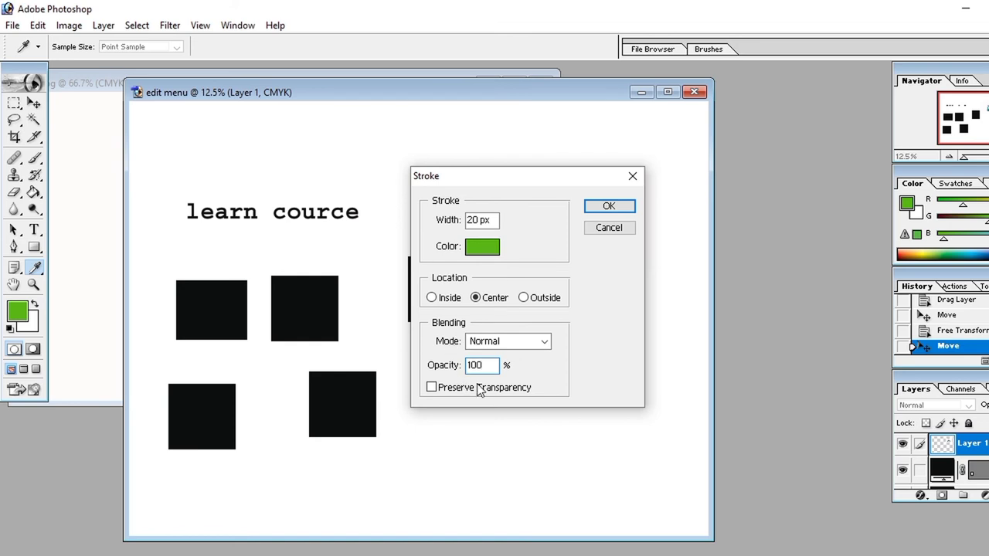
click(611, 205)
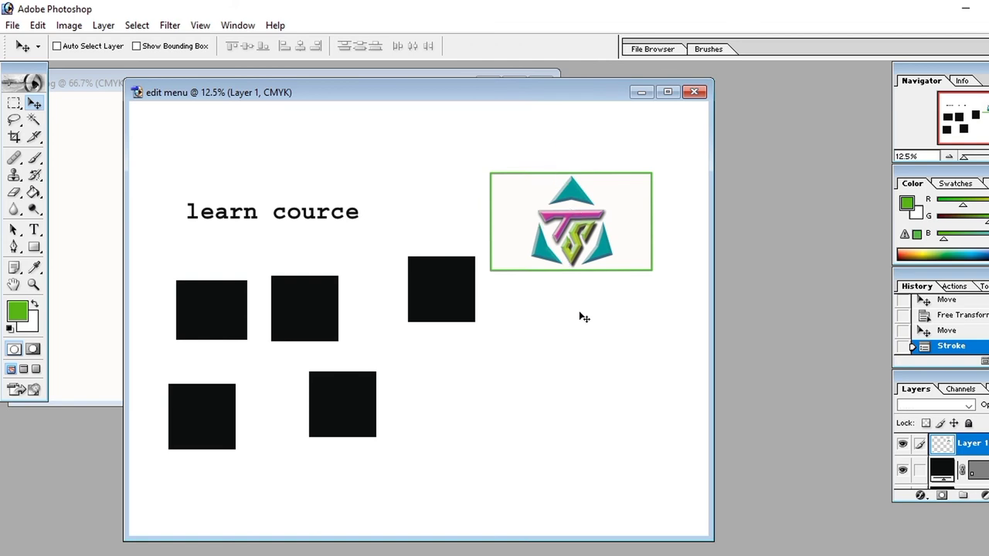
Briefly select the Shape 2 copy layer, then reselect the logo layer and bring up the Edit menu.
ctrl+click(447, 282)
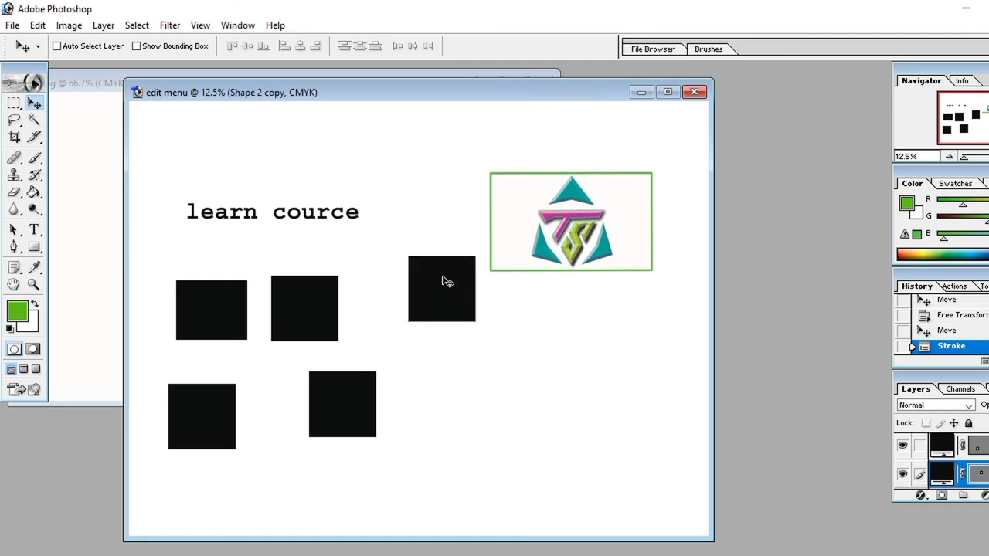
click(37, 26)
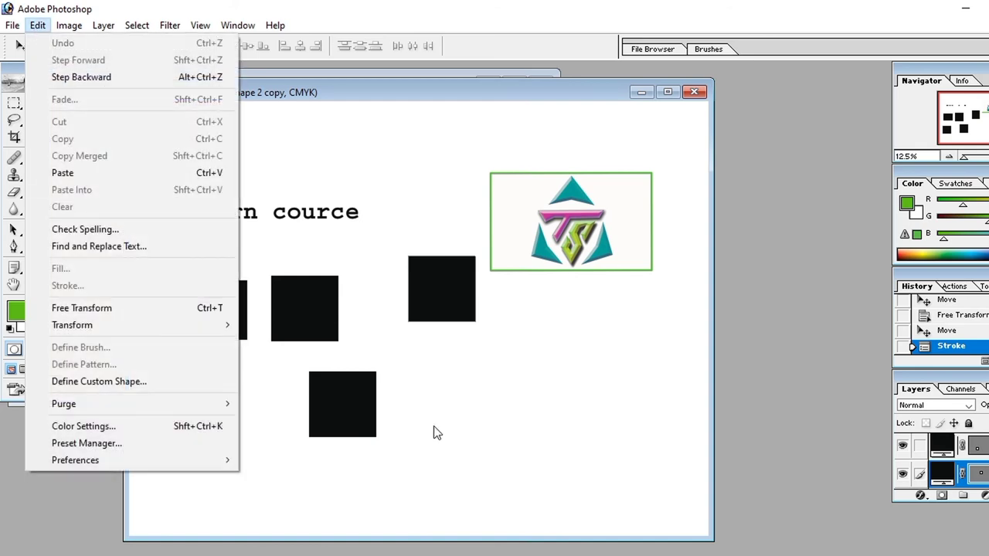
click(467, 429)
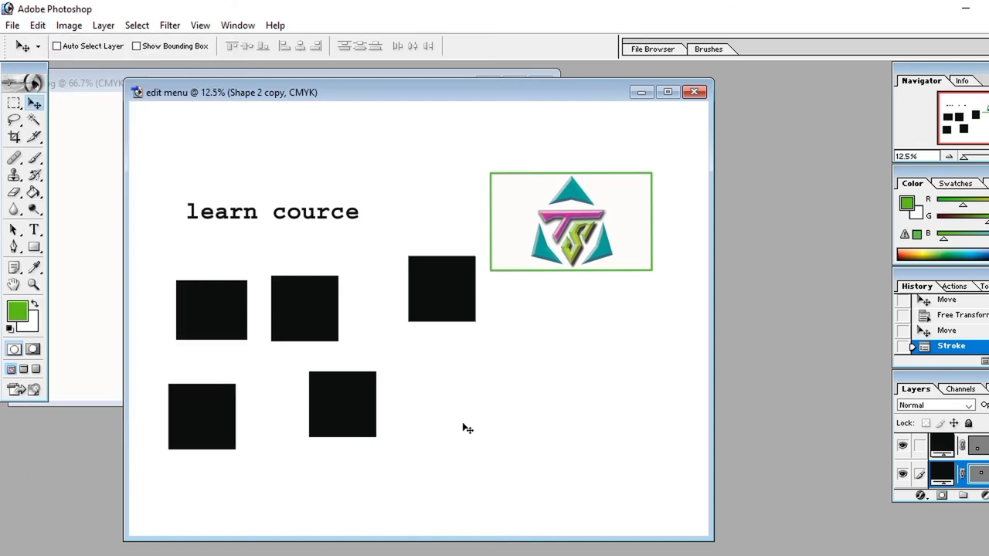
ctrl+click(554, 268)
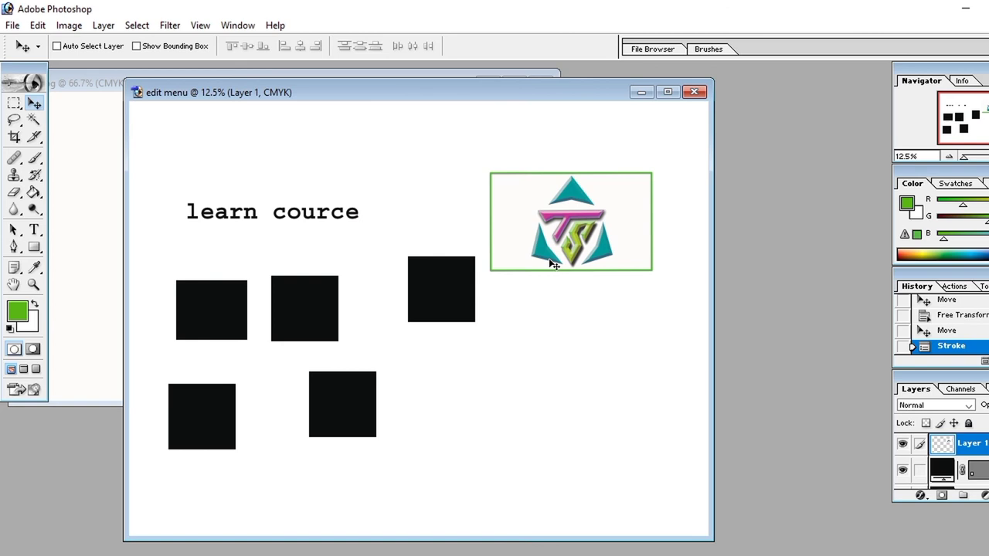
click(37, 24)
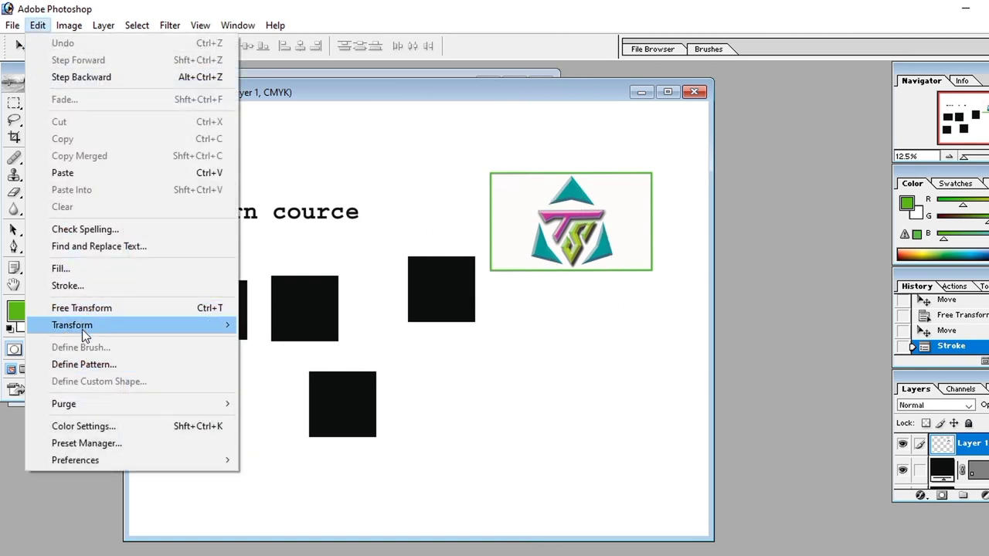
mouse_move(116, 325)
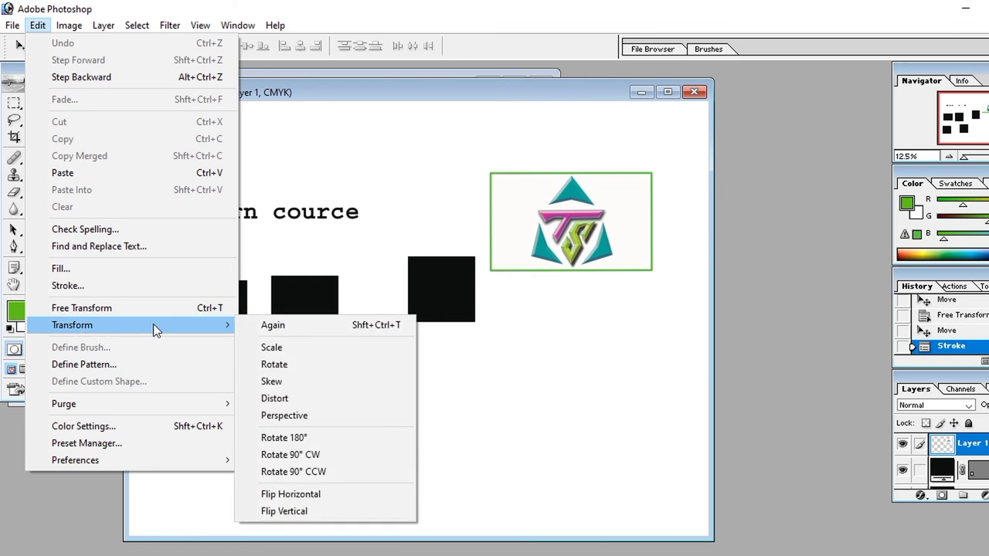
Repeat the last transform to enlarge the logo and drag it to the lower right.
click(315, 333)
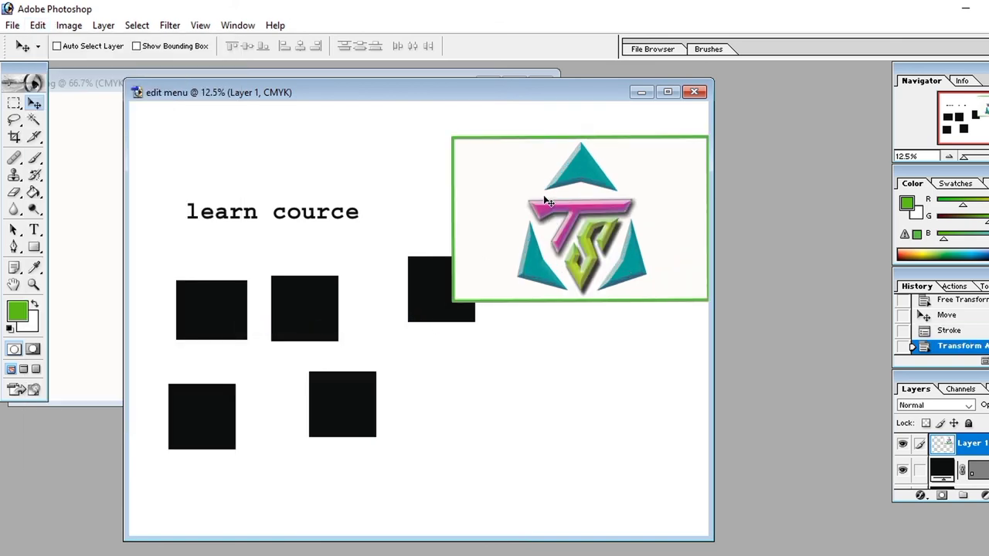
drag(546, 201, 502, 408)
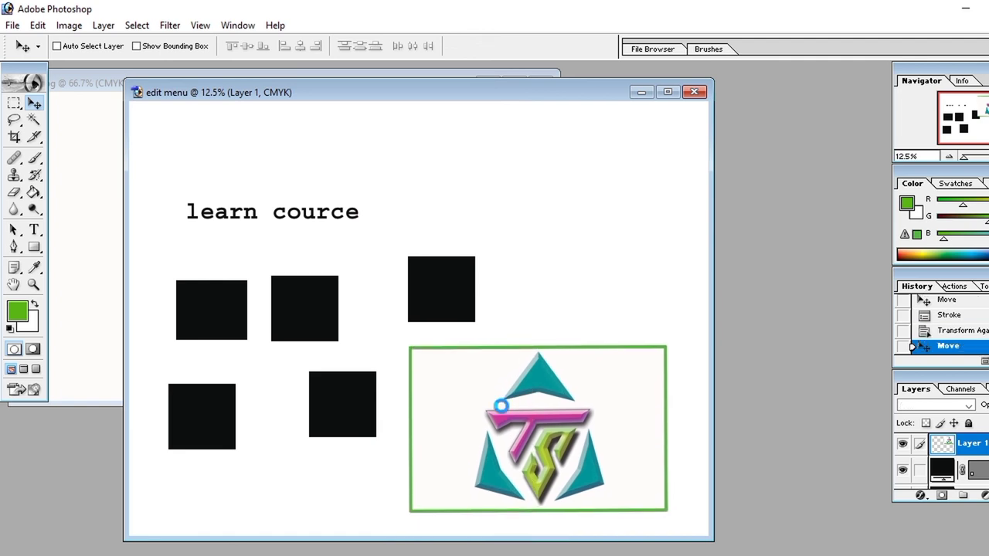
click(37, 25)
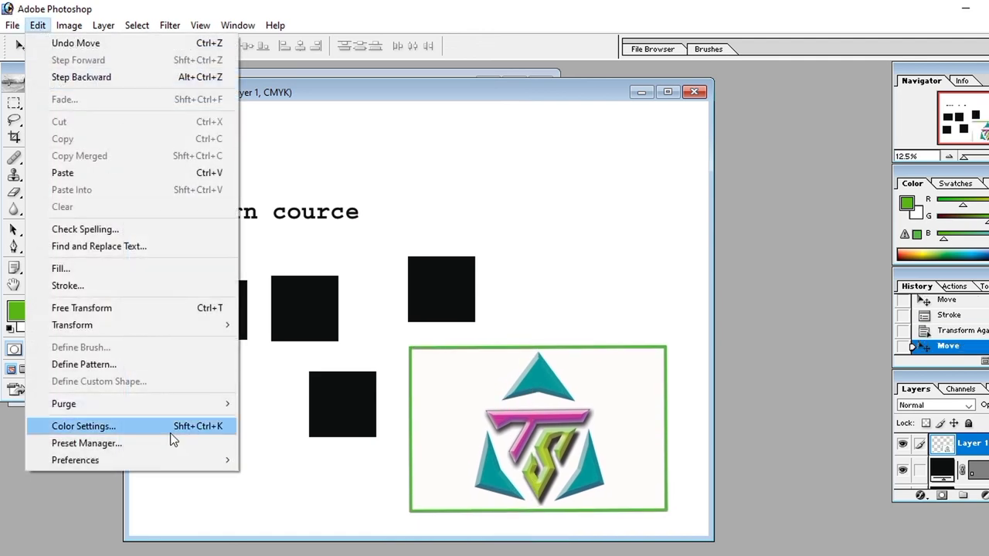
mouse_move(72, 326)
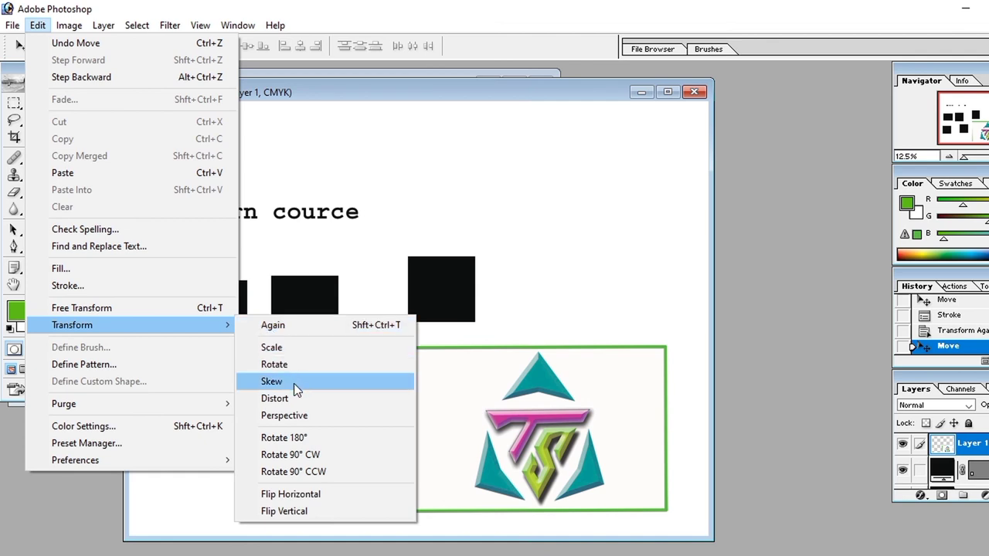
click(289, 494)
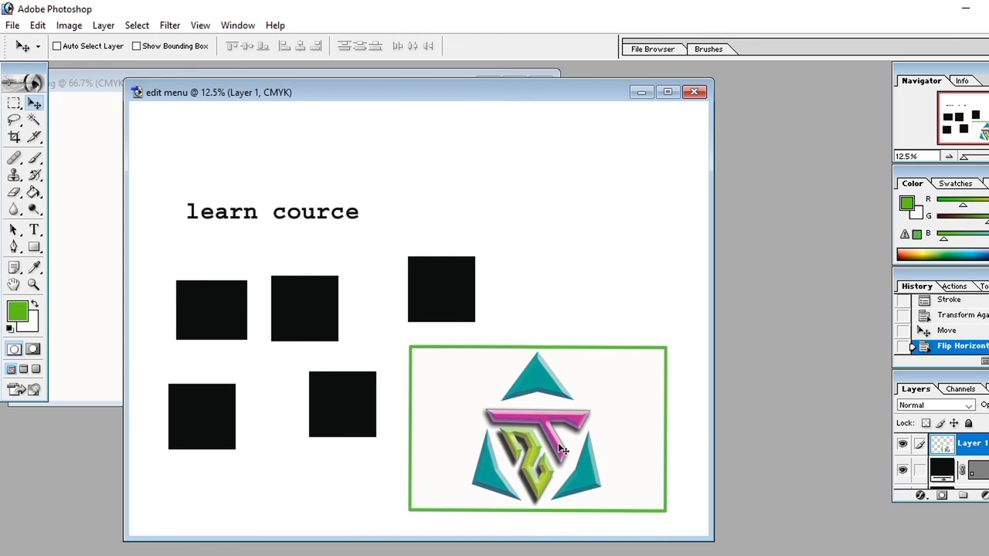
click(37, 25)
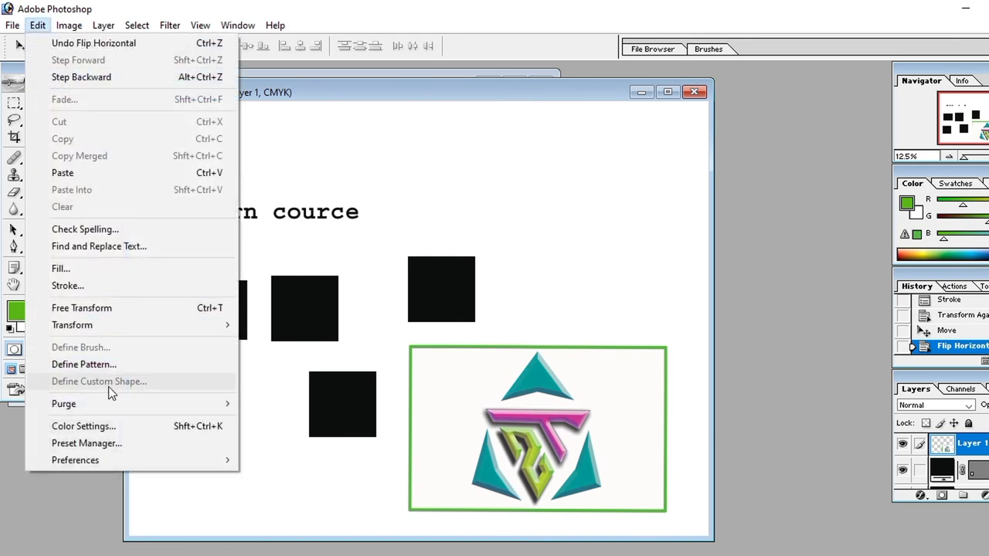
mouse_move(72, 326)
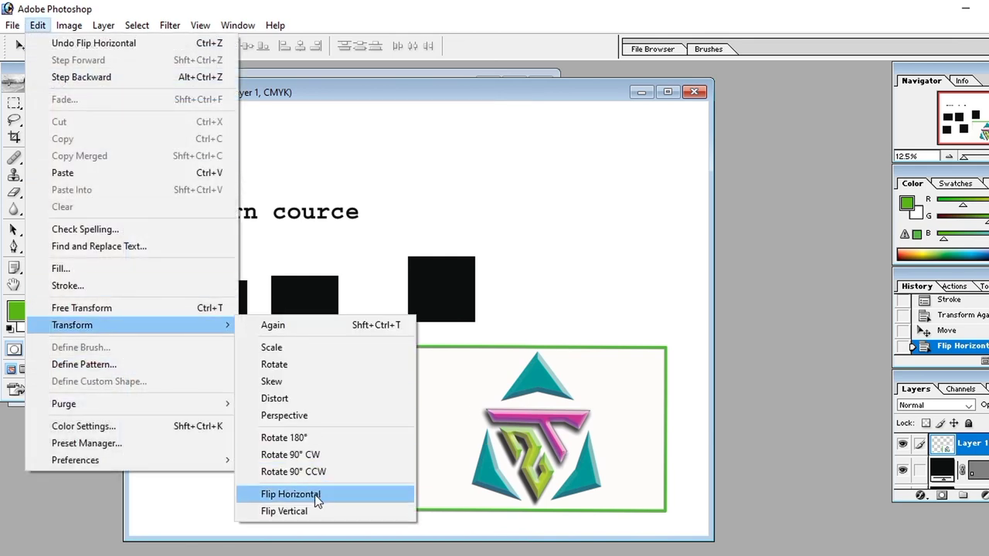
click(314, 512)
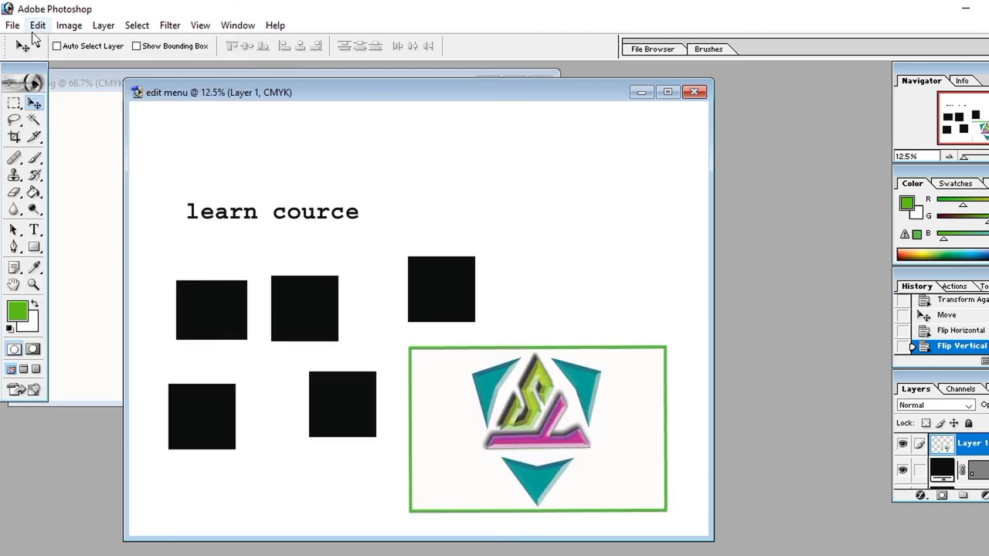
key(ctrl+alt+z)
key(ctrl+alt+z)
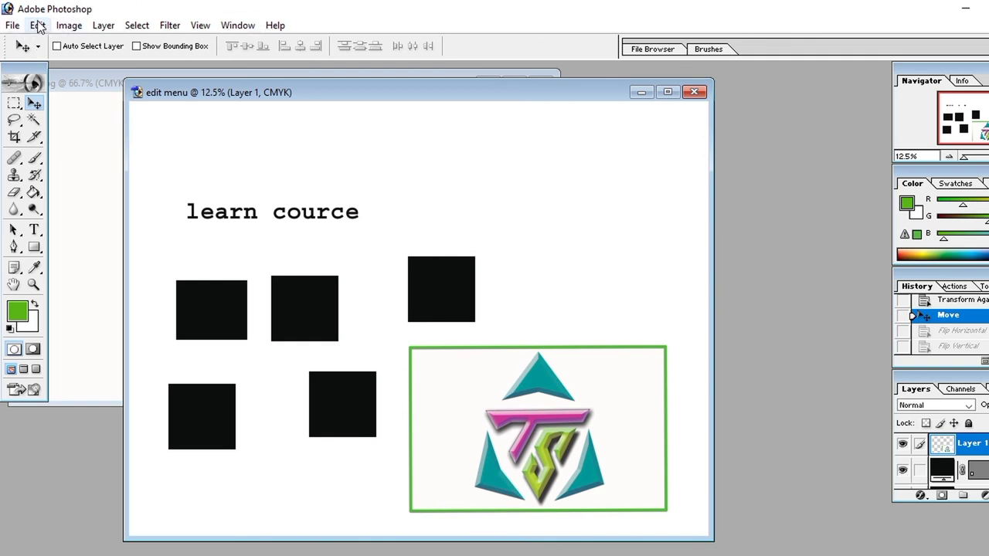
click(37, 25)
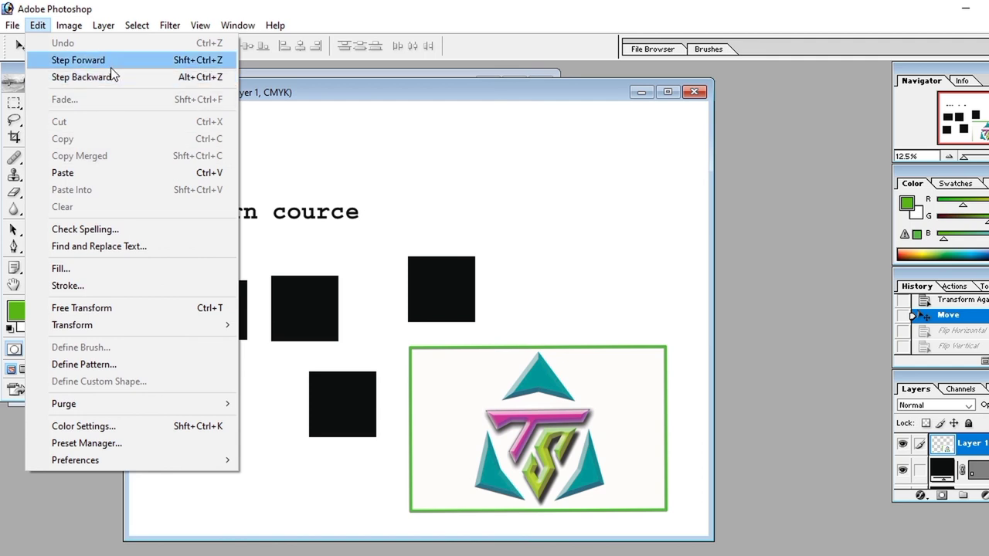
click(511, 257)
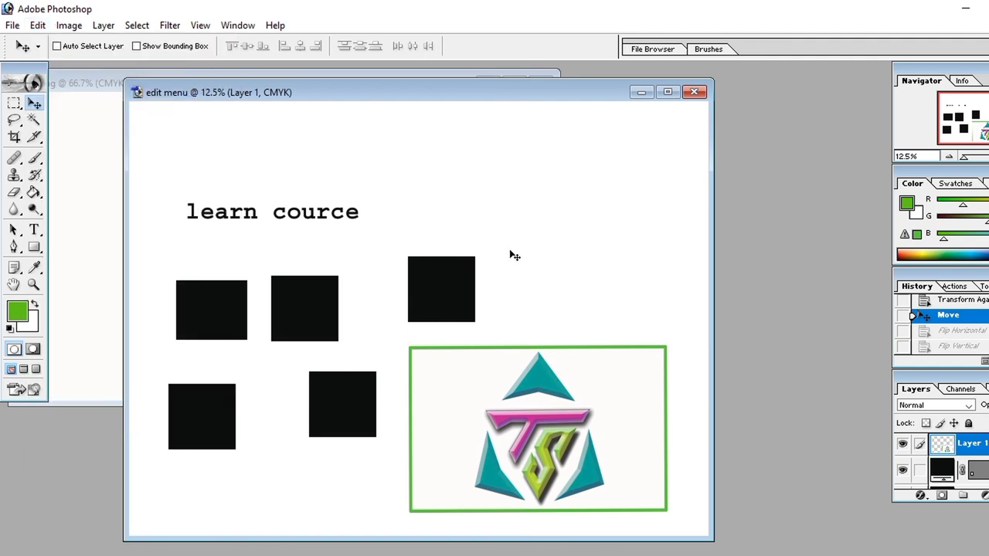
Close the 'edit menu' document, cancelling once, until the save-changes prompt appears.
click(695, 92)
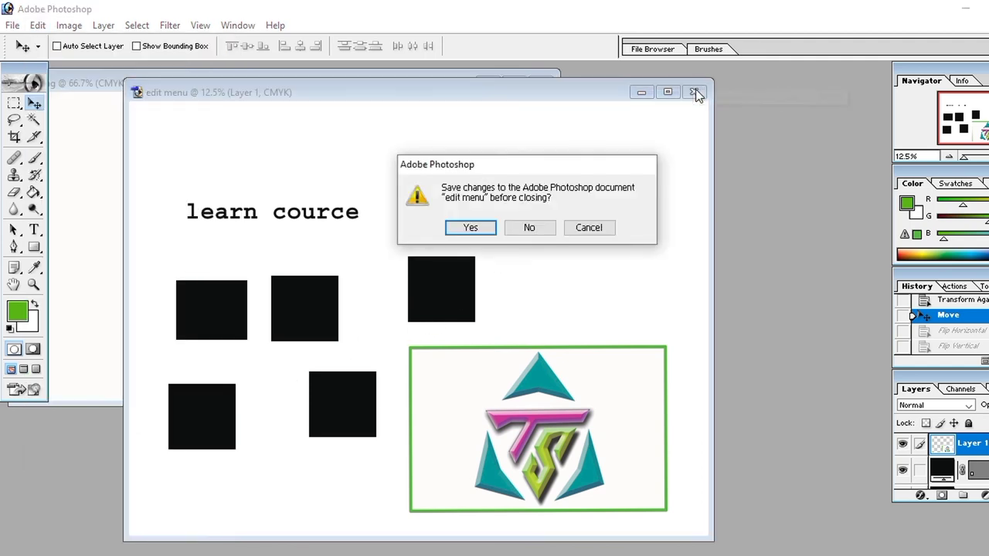
click(589, 227)
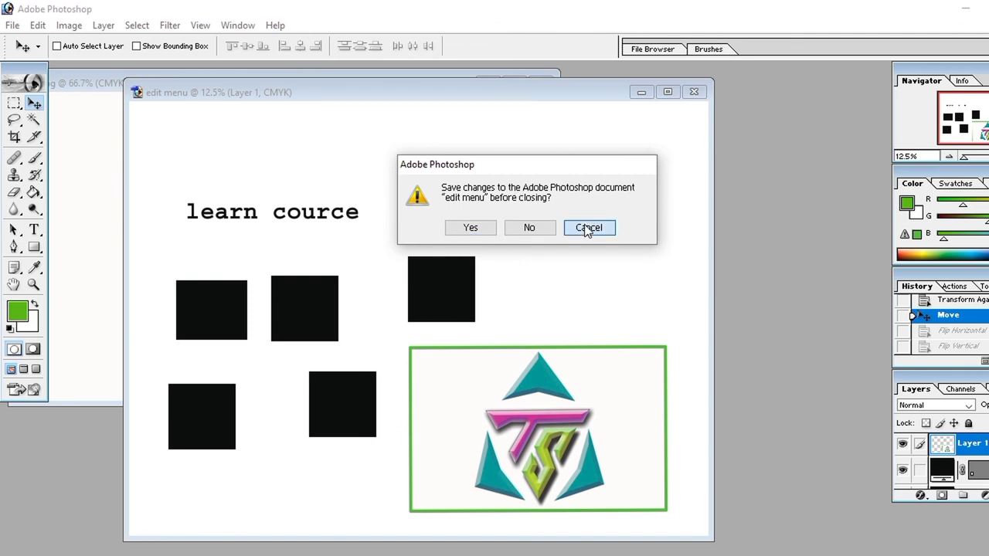
click(70, 26)
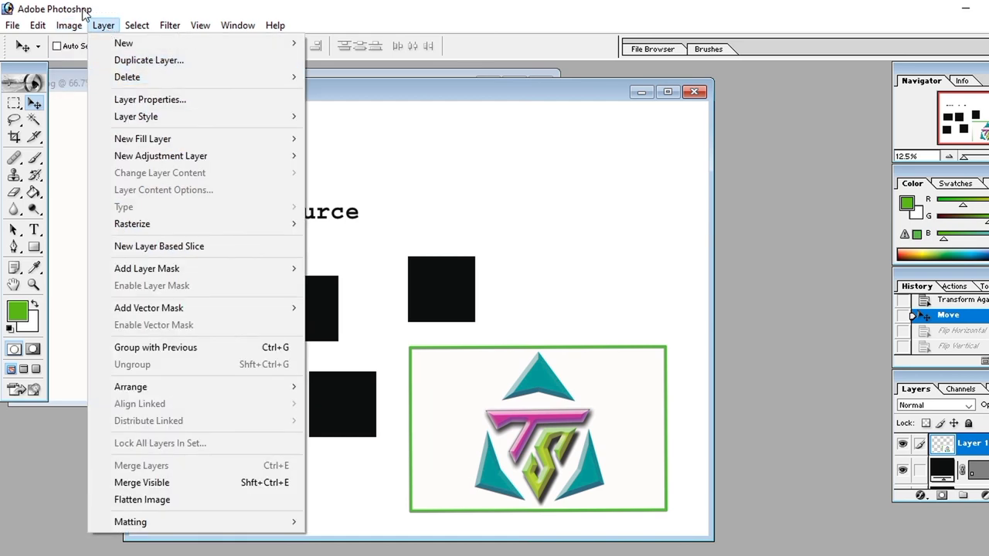
click(348, 154)
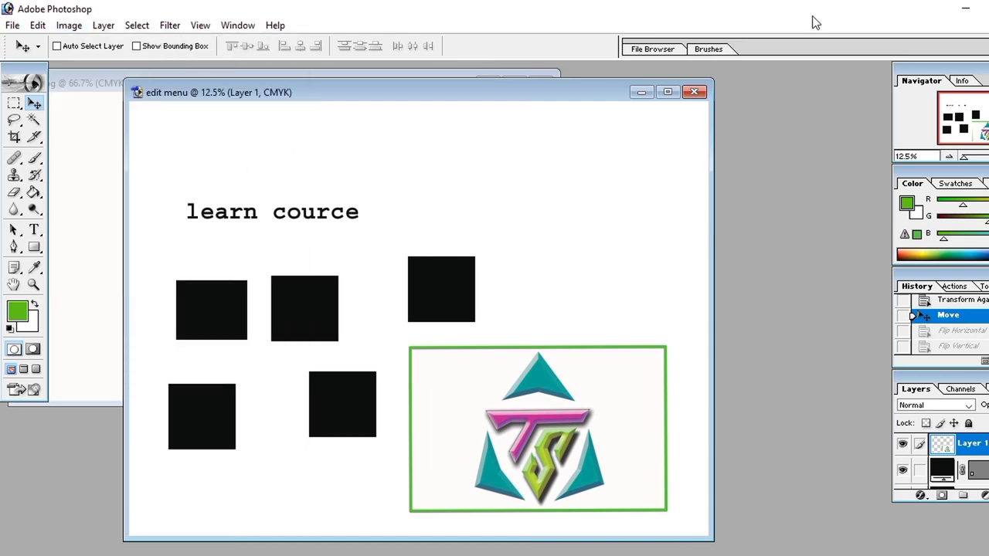
click(693, 92)
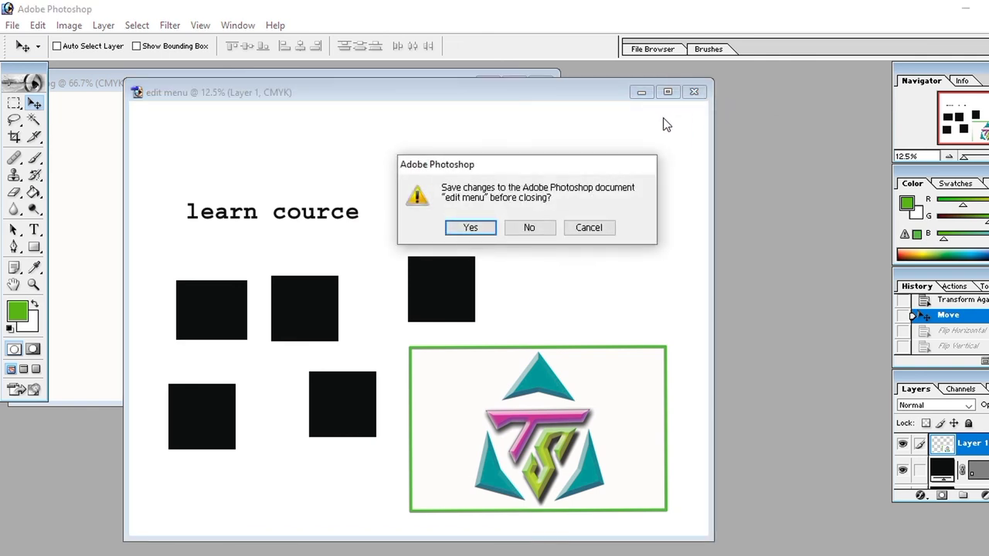